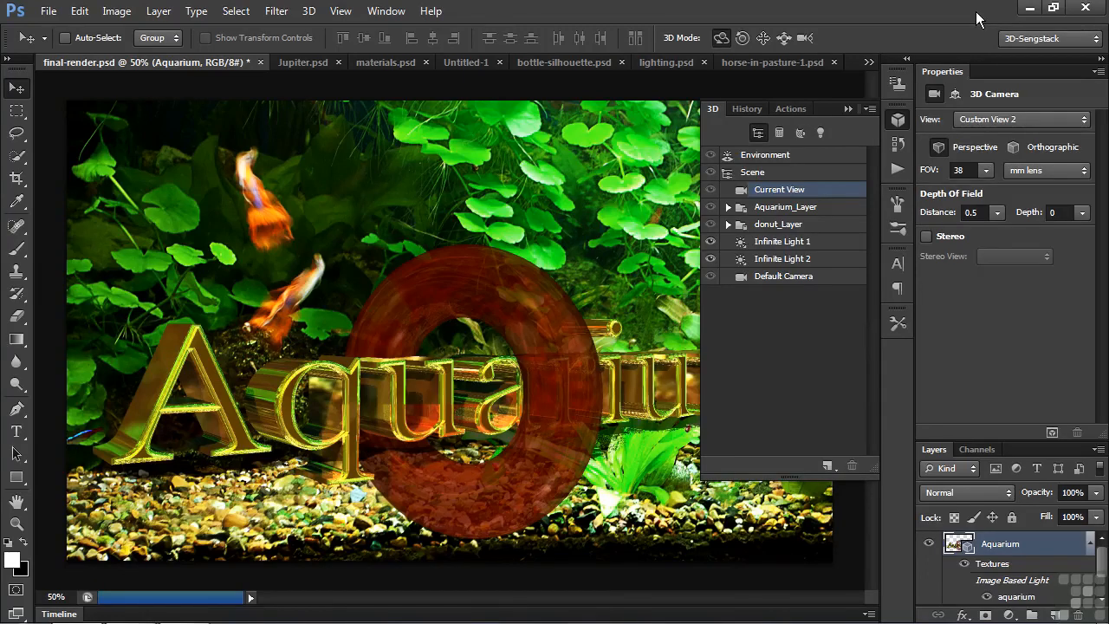
- Create a Wine Bottle mesh from preset using Layer 1 of the Untitled-1 document
mouse_move(625, 235)
left_mouse_down()
mouse_move(608, 314)
mouse_move(598, 305)
mouse_move(631, 246)
mouse_move(621, 220)
mouse_move(606, 222)
mouse_move(610, 253)
mouse_move(624, 235)
left_mouse_up()
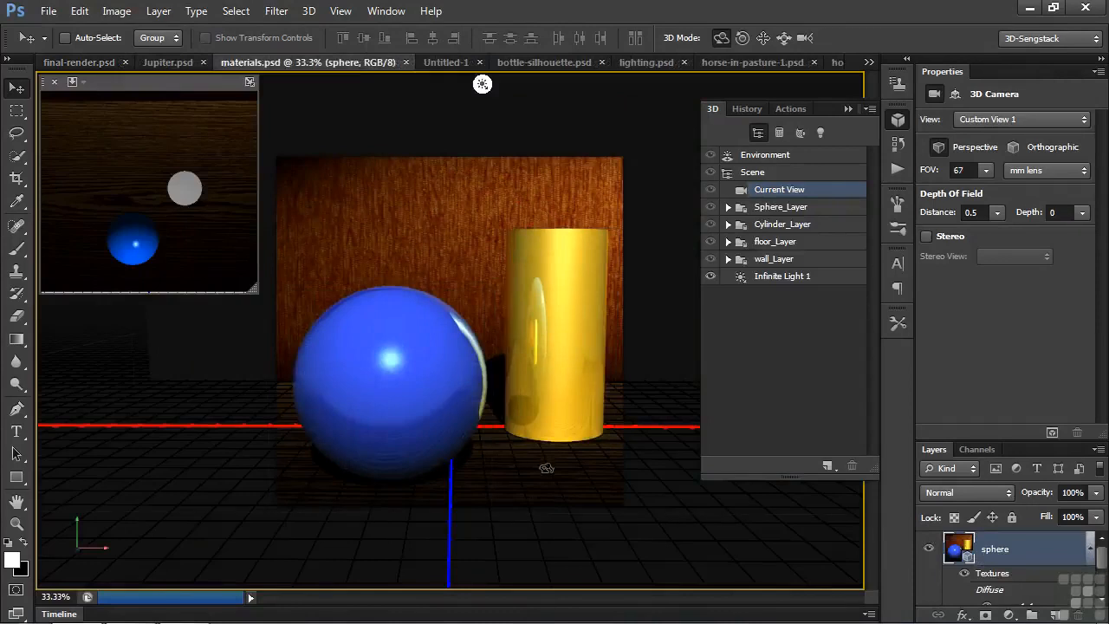
left_click(450, 62)
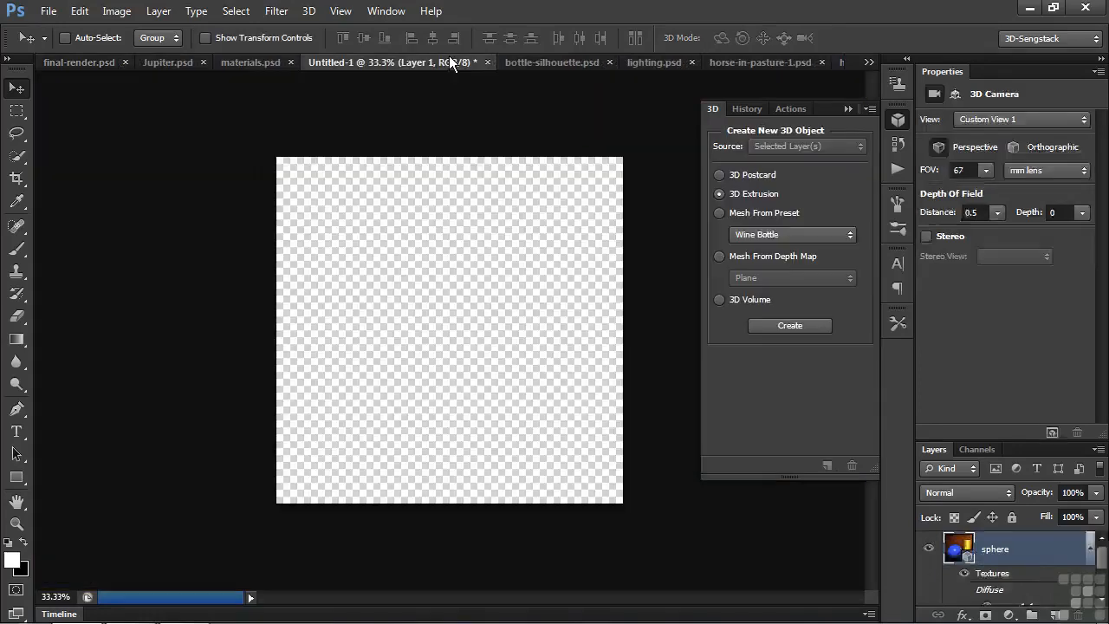
left_click(735, 215)
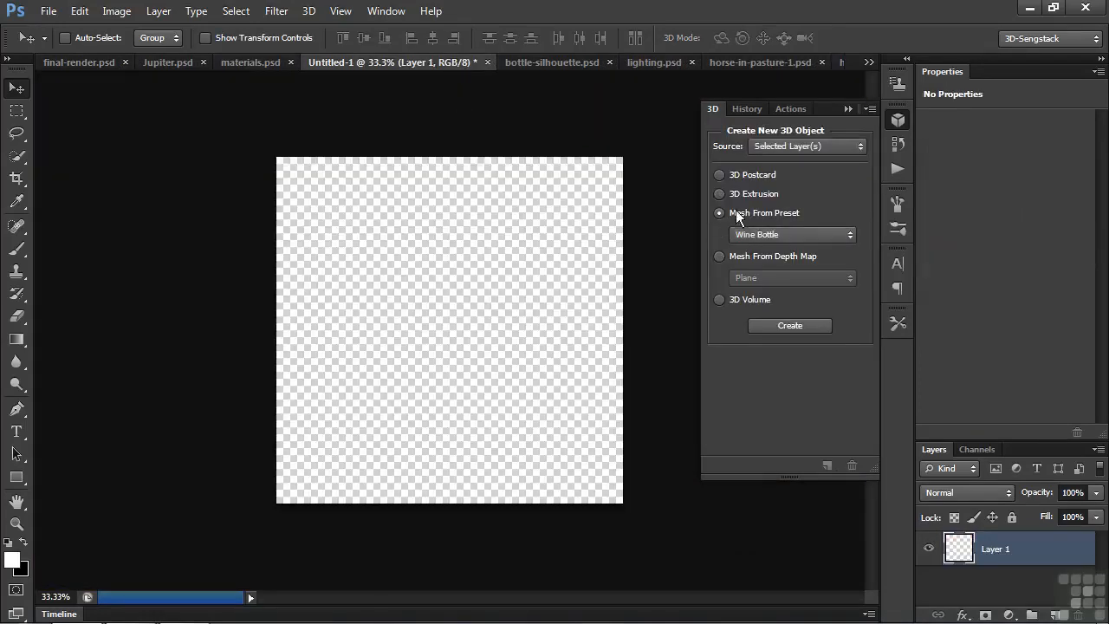
left_click(790, 328)
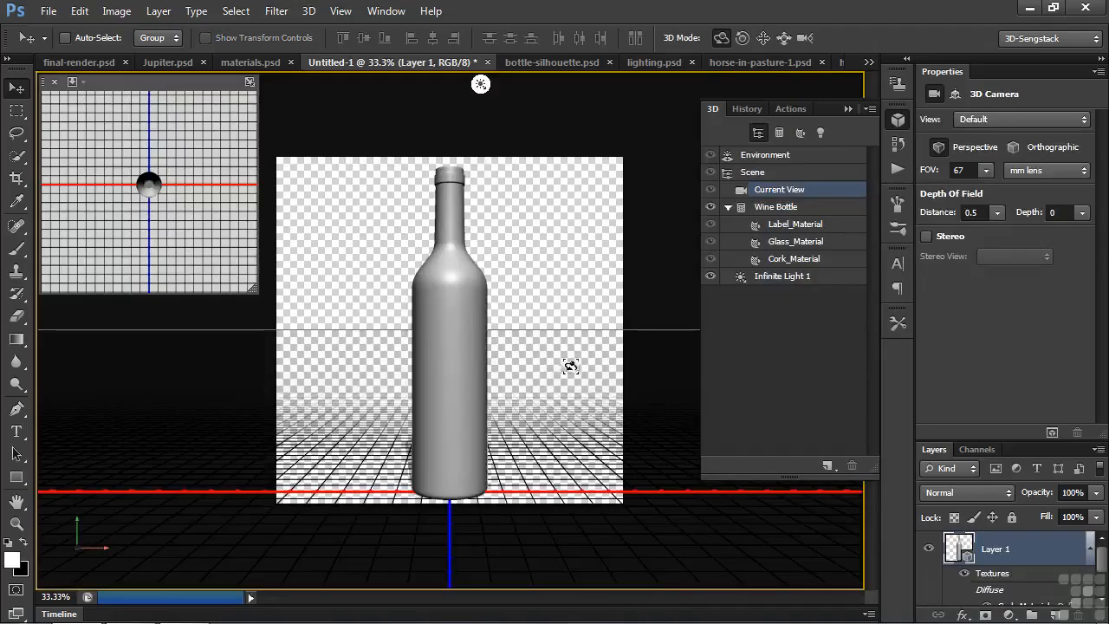
- Change the diffuse color of the wine bottle's label material to dark purple, 570c8c
left_click(461, 407)
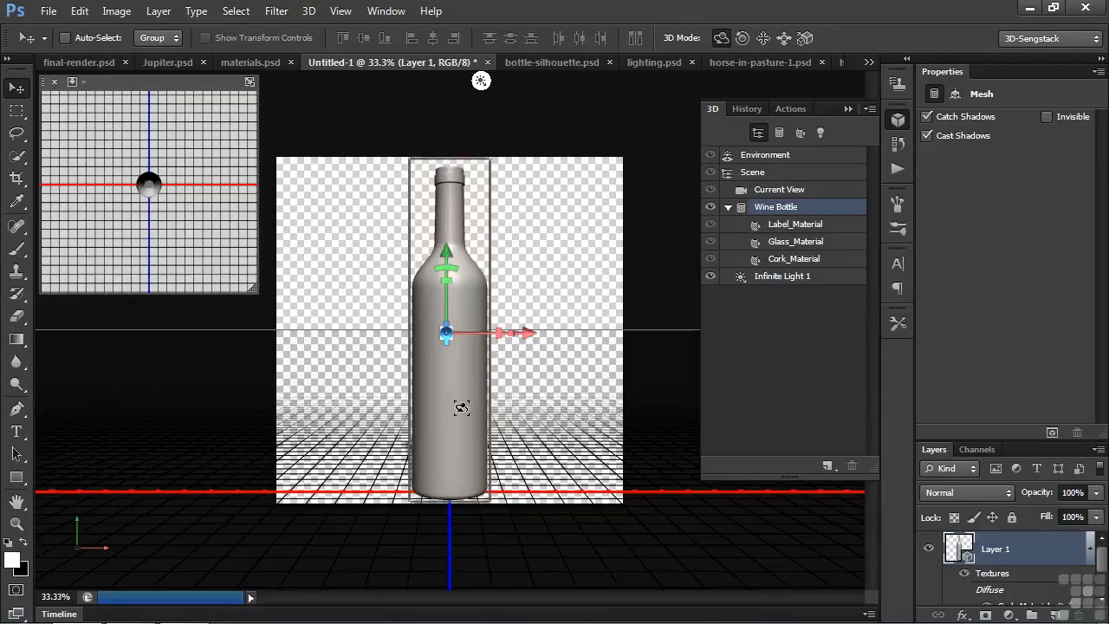
left_click(462, 407)
left_click(987, 118)
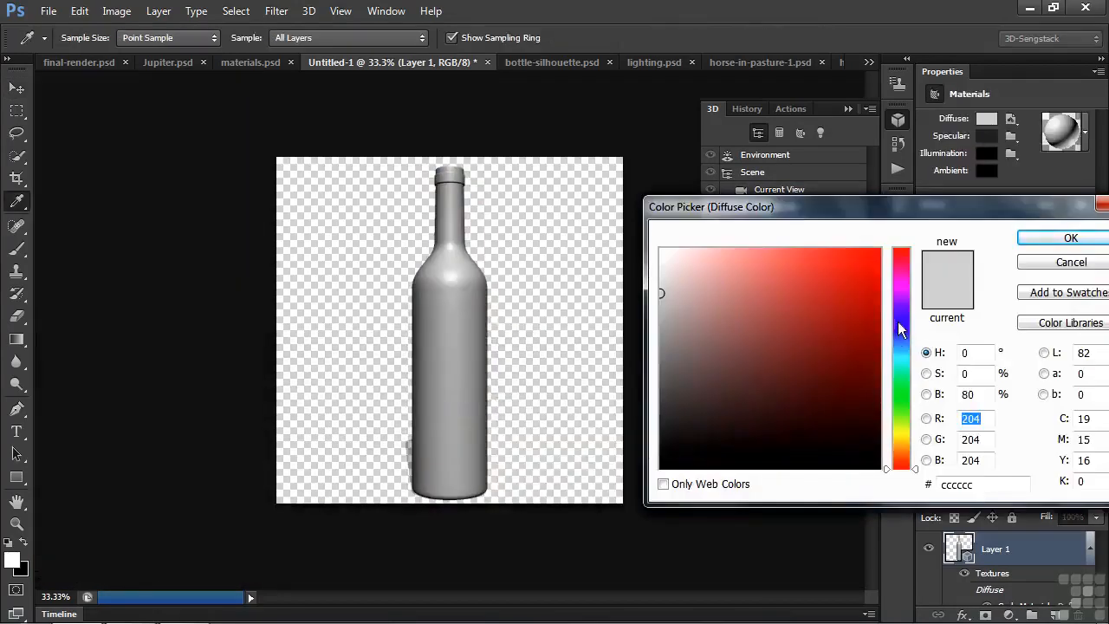
left_click(900, 301)
left_click(862, 347)
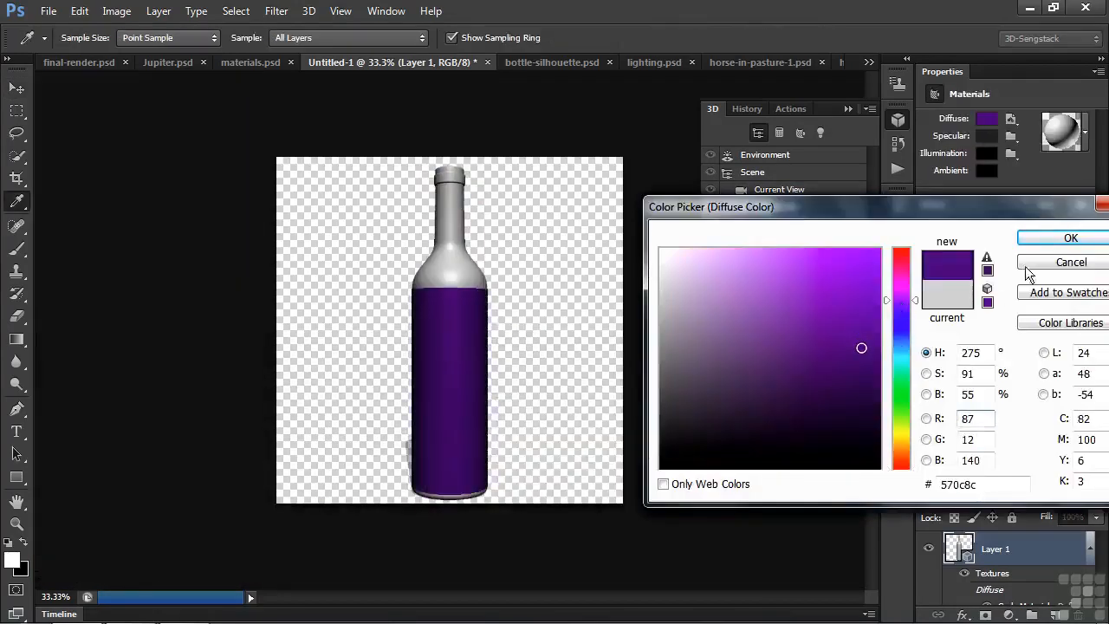
left_click(1062, 239)
- Change the diffuse color of the bottle's glass material to bright purple, 9b13c8
left_click(987, 118)
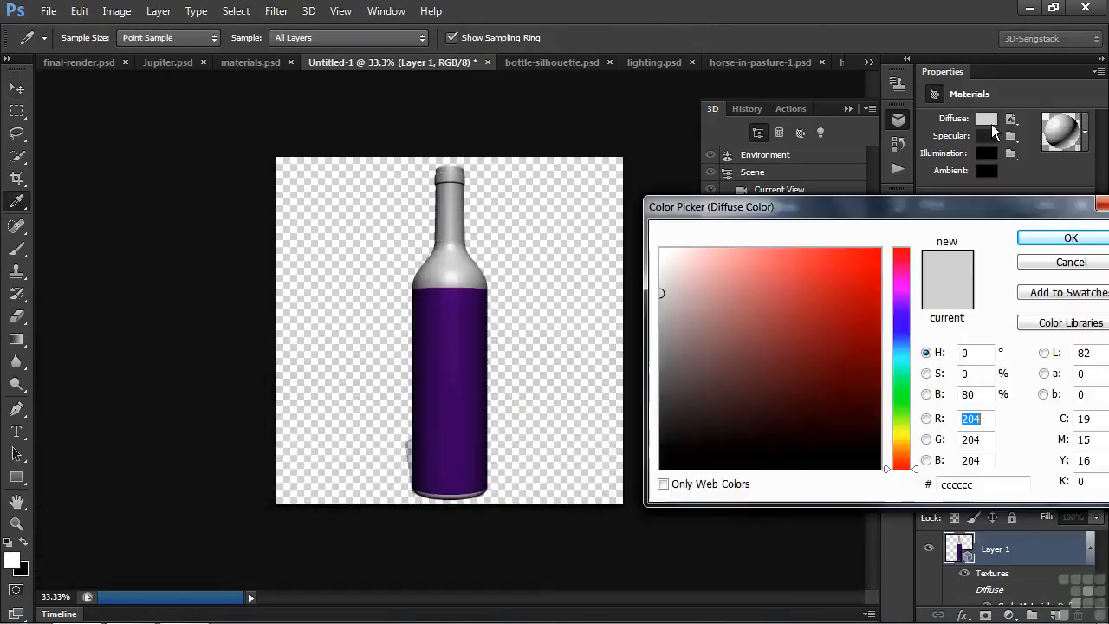
left_click(905, 293)
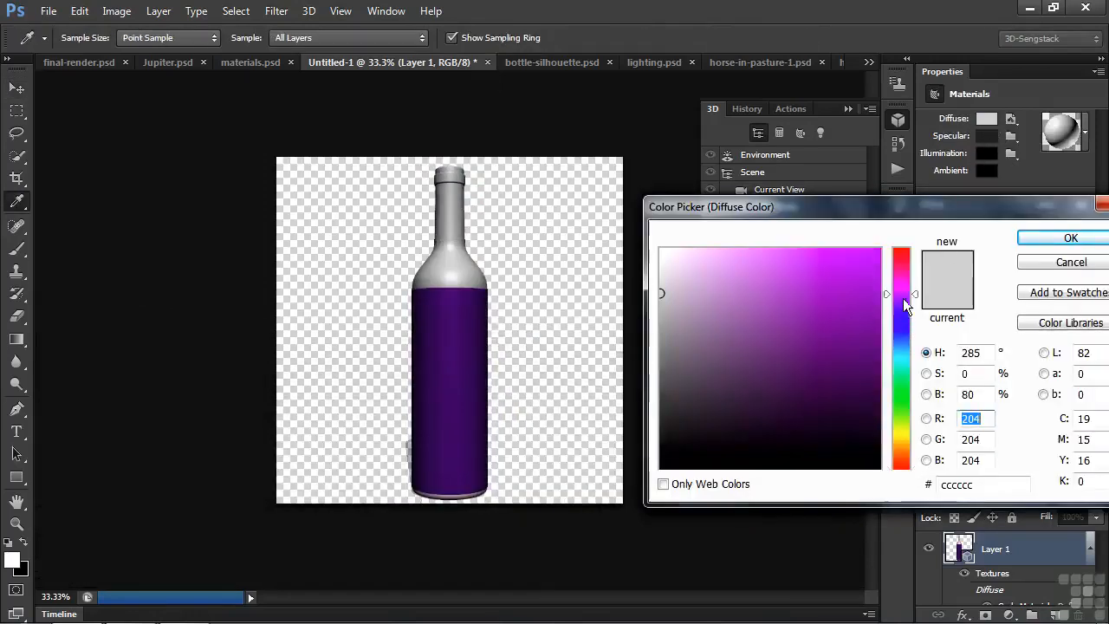
left_click_drag(857, 338, 859, 295)
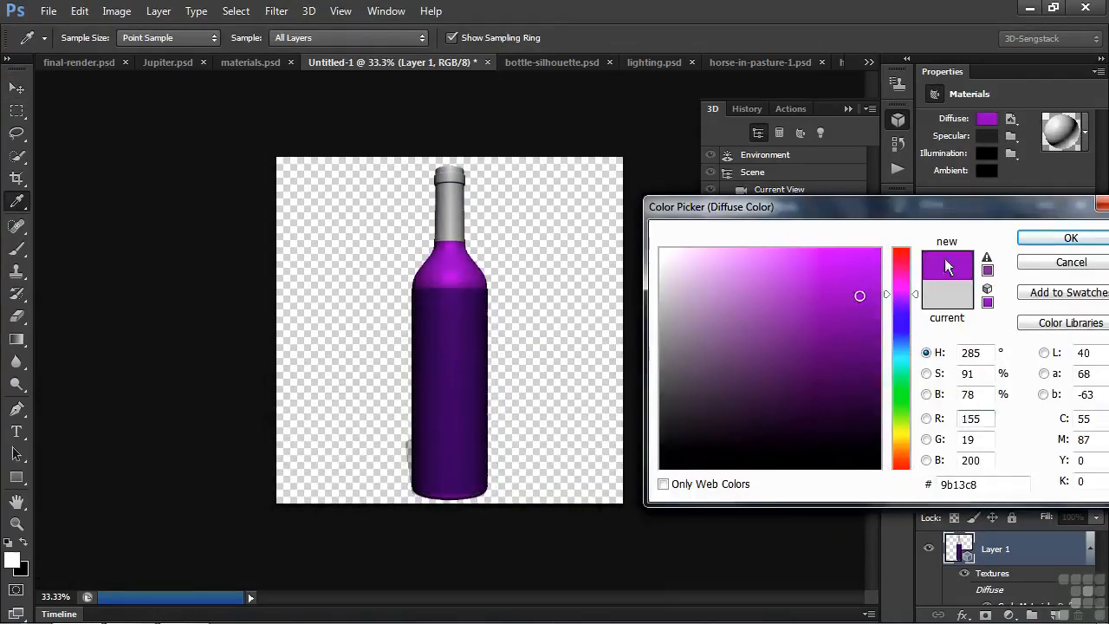
left_click(1063, 236)
- Change the diffuse color of the bottle's Cork_Material to red, db0303, and deselect the material
left_click(786, 259)
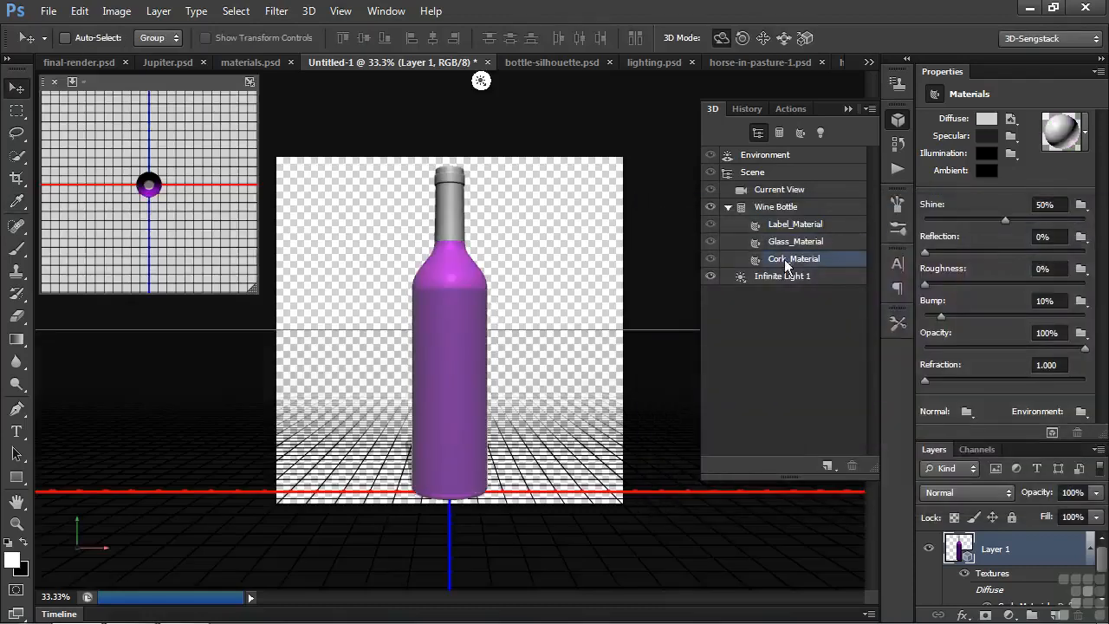
left_click(982, 121)
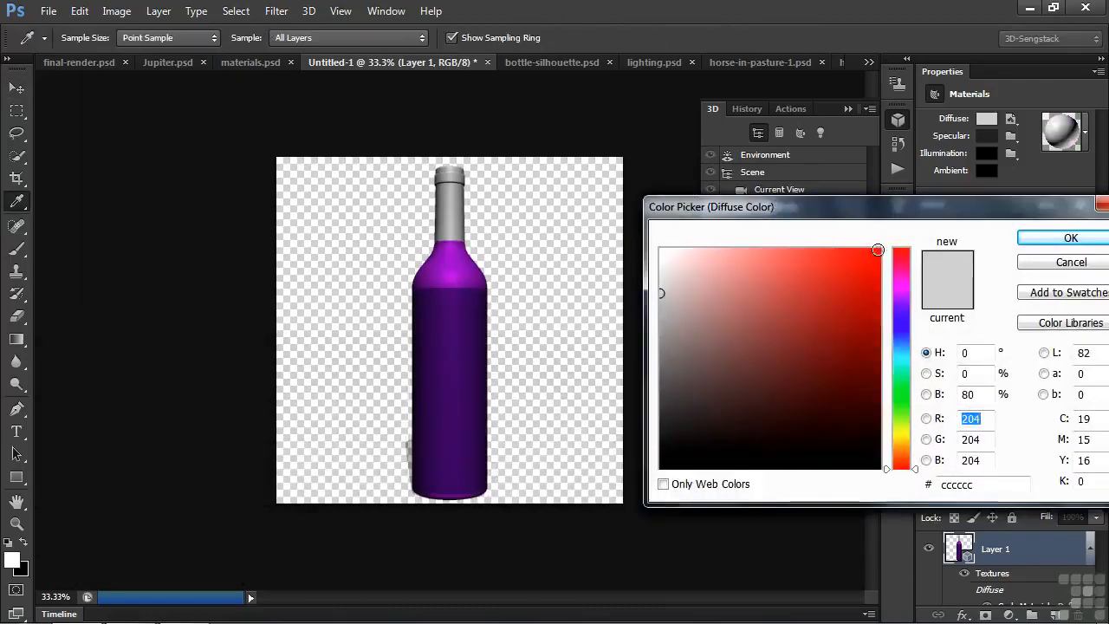
left_click(880, 263)
left_click(1040, 239)
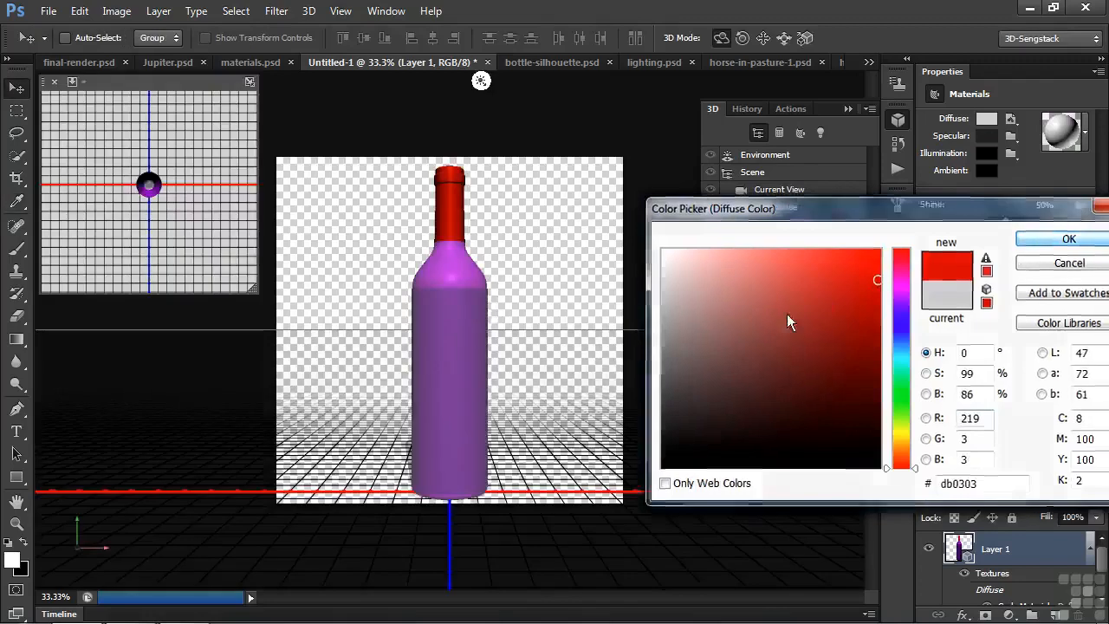
left_click(593, 364)
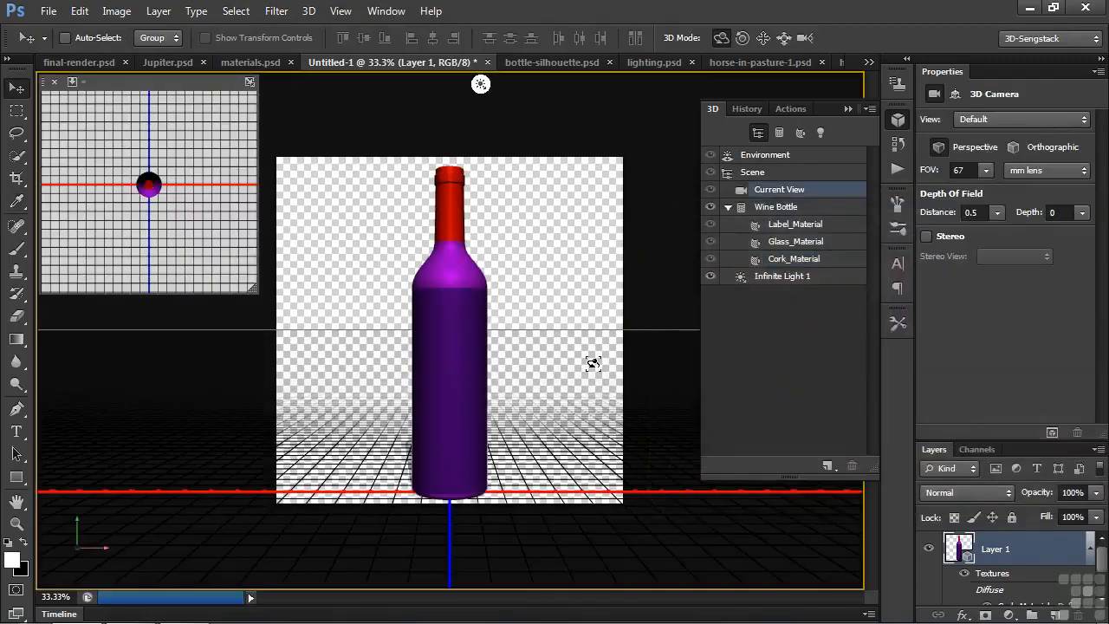
- Hide the bottle on Layer 1 and add the word "Text" in white on a new layer above it
left_click(1055, 615)
left_click(929, 582)
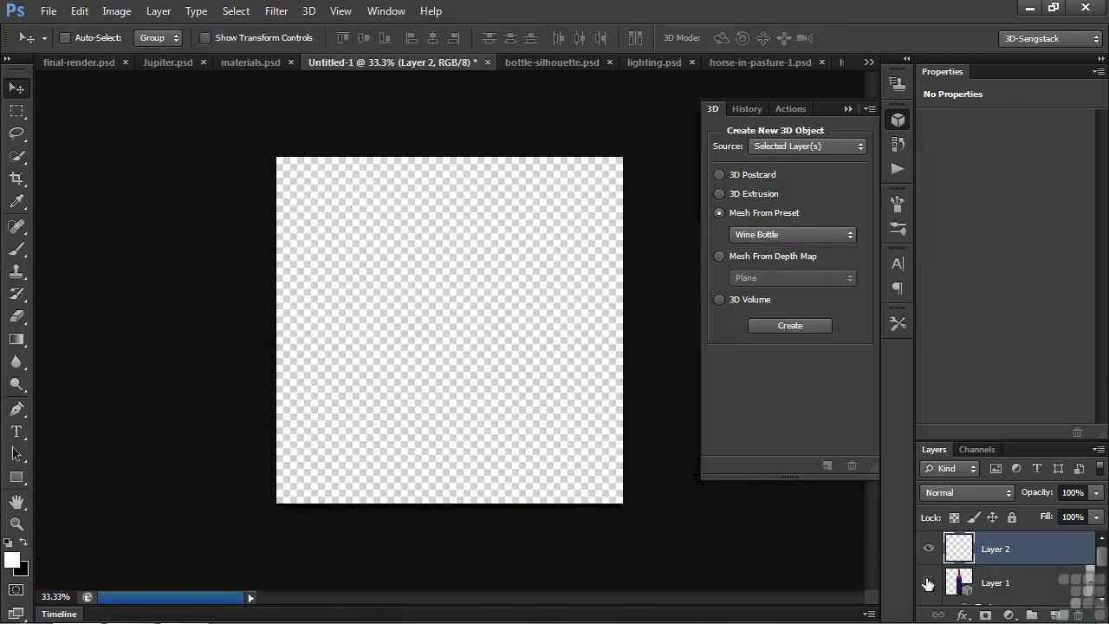
left_click(19, 436)
left_click(326, 355)
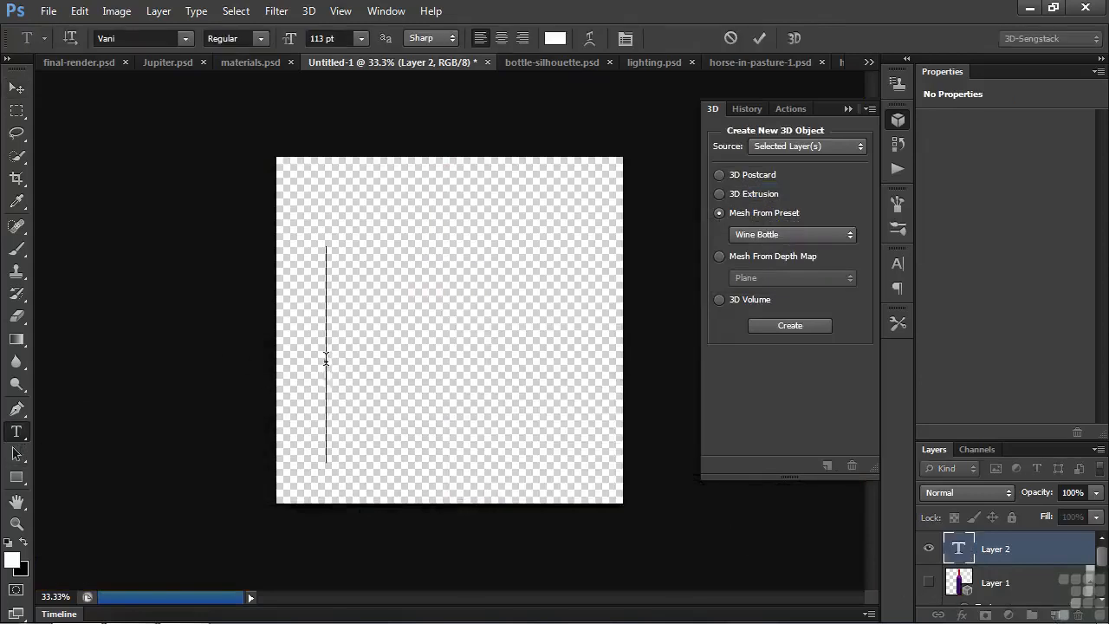
type("Text")
key("ctrl+Return")
key("v")
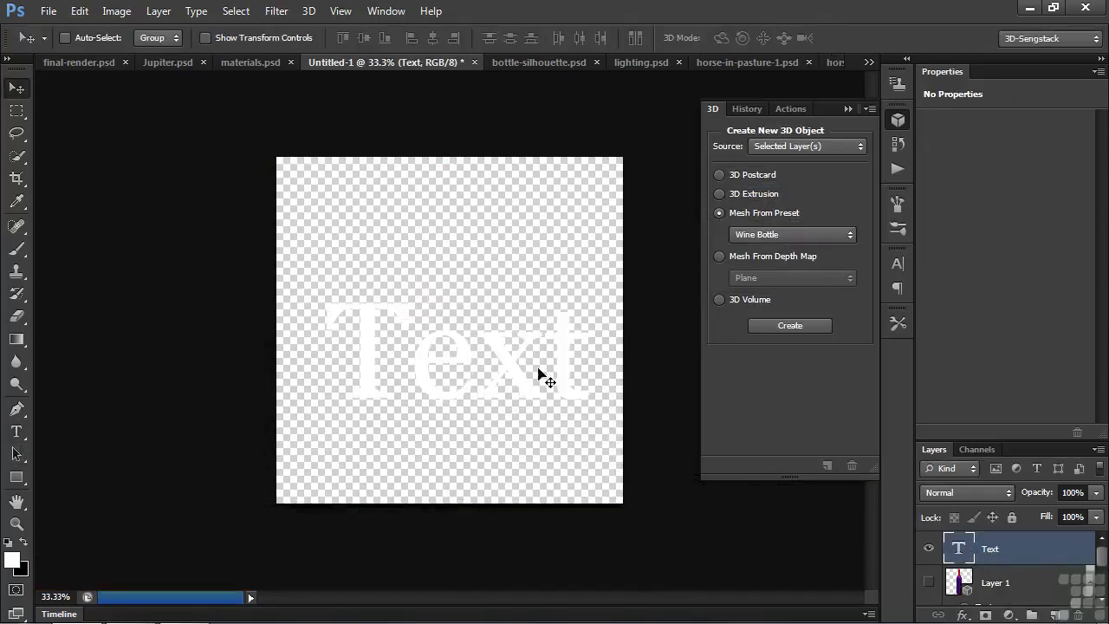
- Convert the Text layer to a 3D Extrusion and tilt the camera to view it from above
left_click(719, 193)
left_click(784, 325)
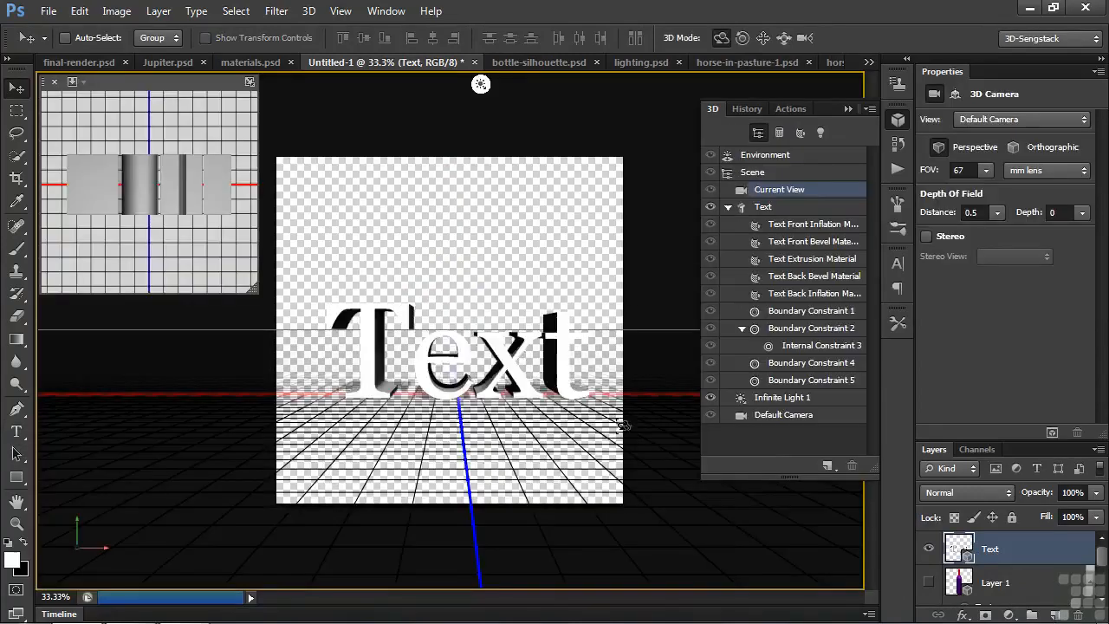
left_click_drag(487, 425, 486, 443)
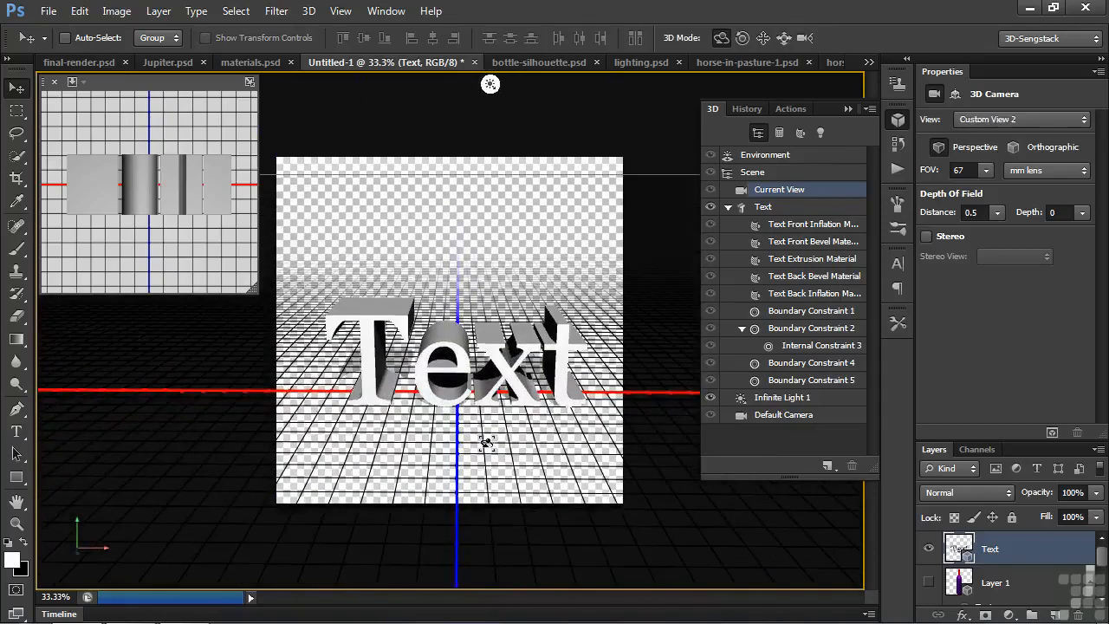
- Deform the extruded text with an 18° horizontal bend, 83% taper and -10° twist
left_click(501, 414)
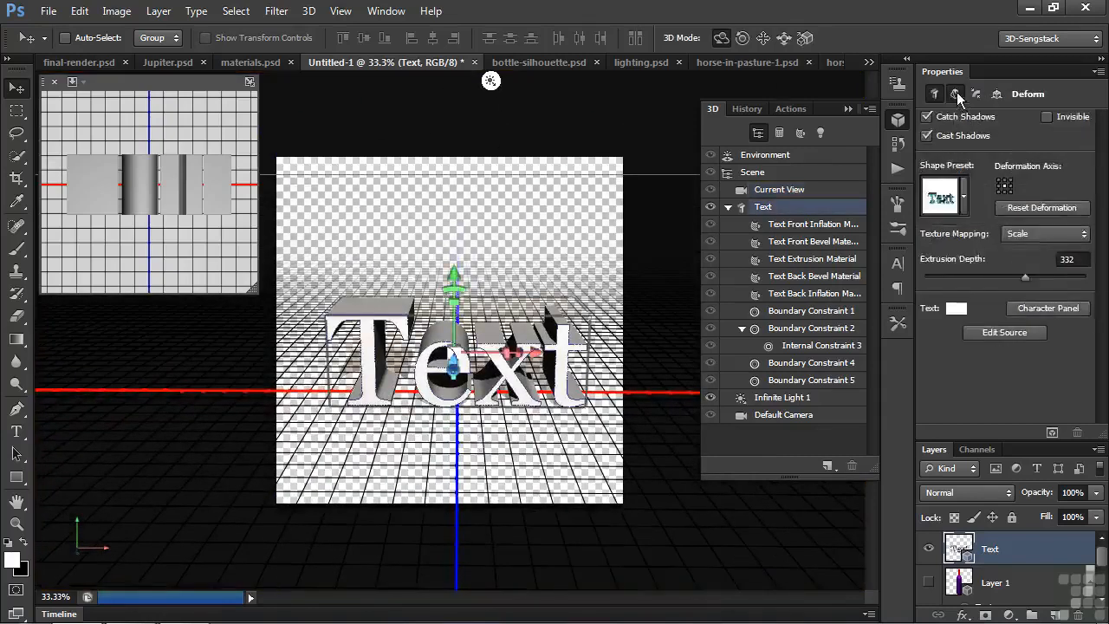
left_click(957, 93)
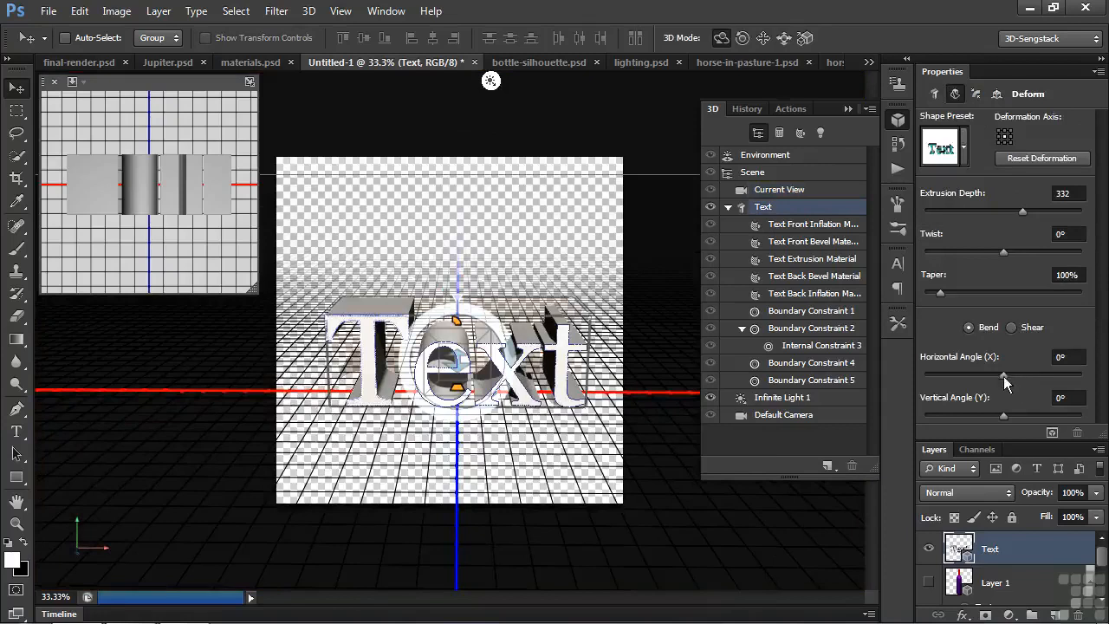
left_click_drag(1004, 376, 1008, 375)
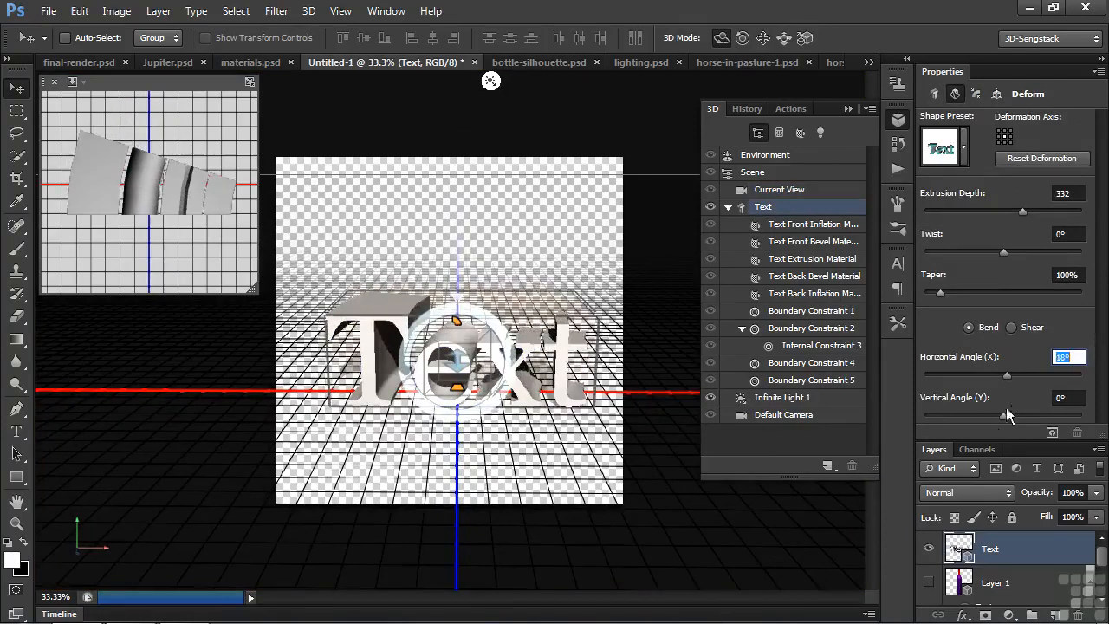
left_click_drag(944, 295, 937, 295)
left_click_drag(1005, 249, 1002, 257)
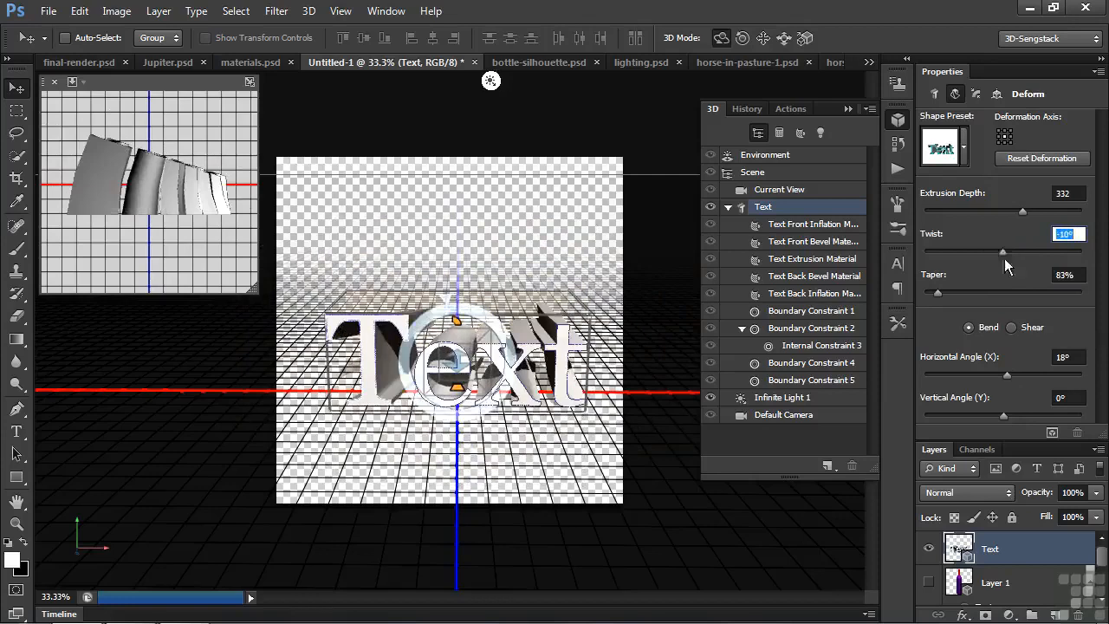
- Give the front cap of the 3D text a 37% wide bevel with a curved contour preset
left_click(977, 94)
left_click_drag(962, 188, 1017, 199)
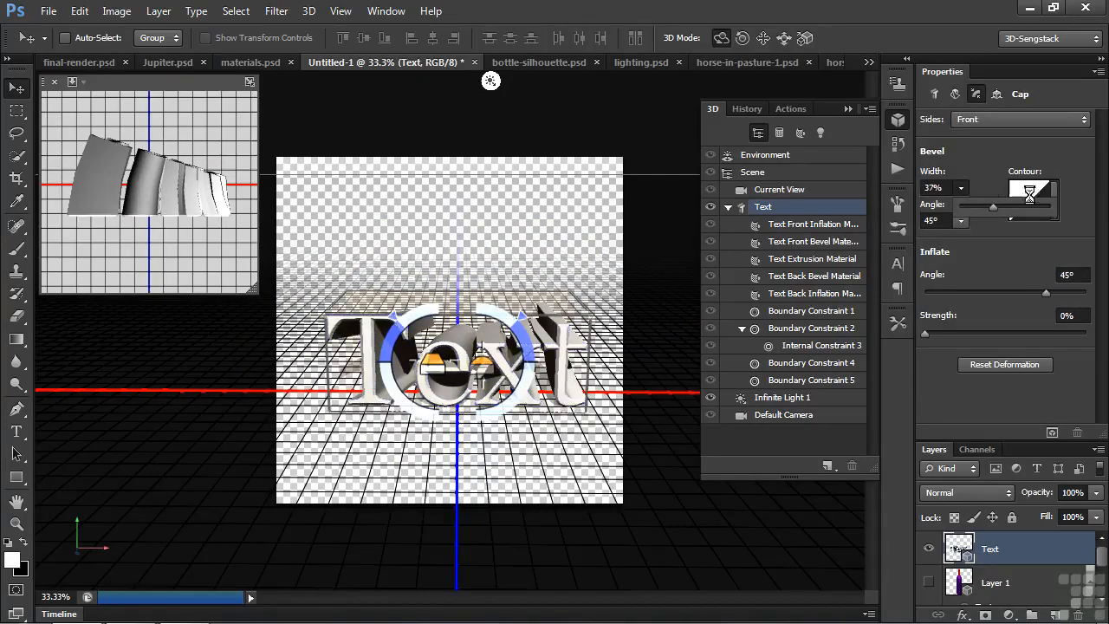
left_click(1054, 198)
left_click(997, 259)
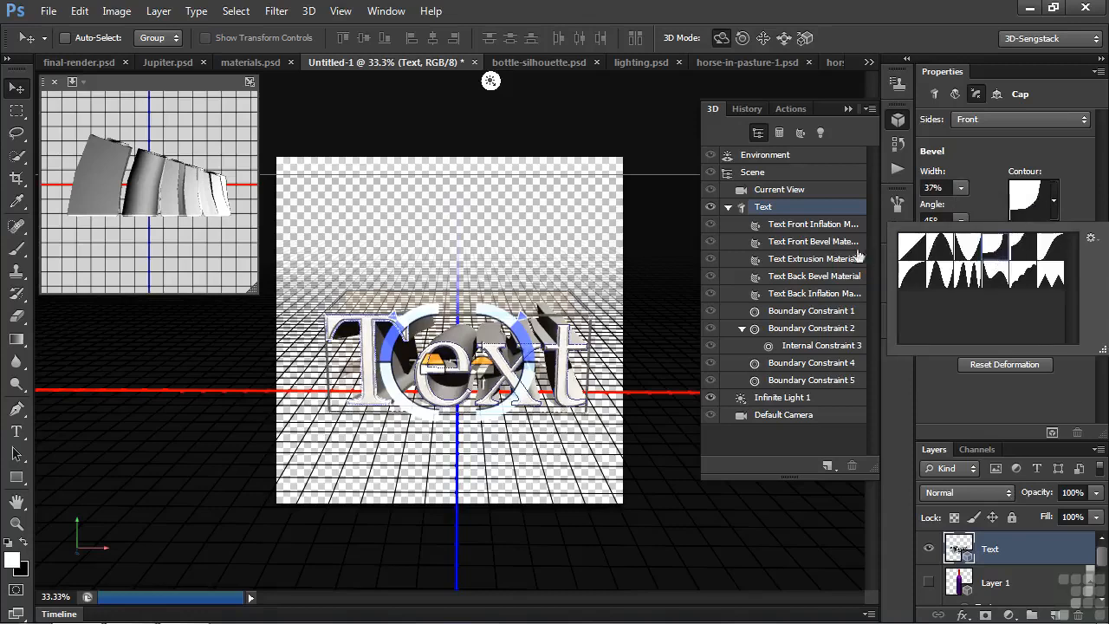
- Apply the yellow gold material preset to the text's front inflation material
left_click(808, 225)
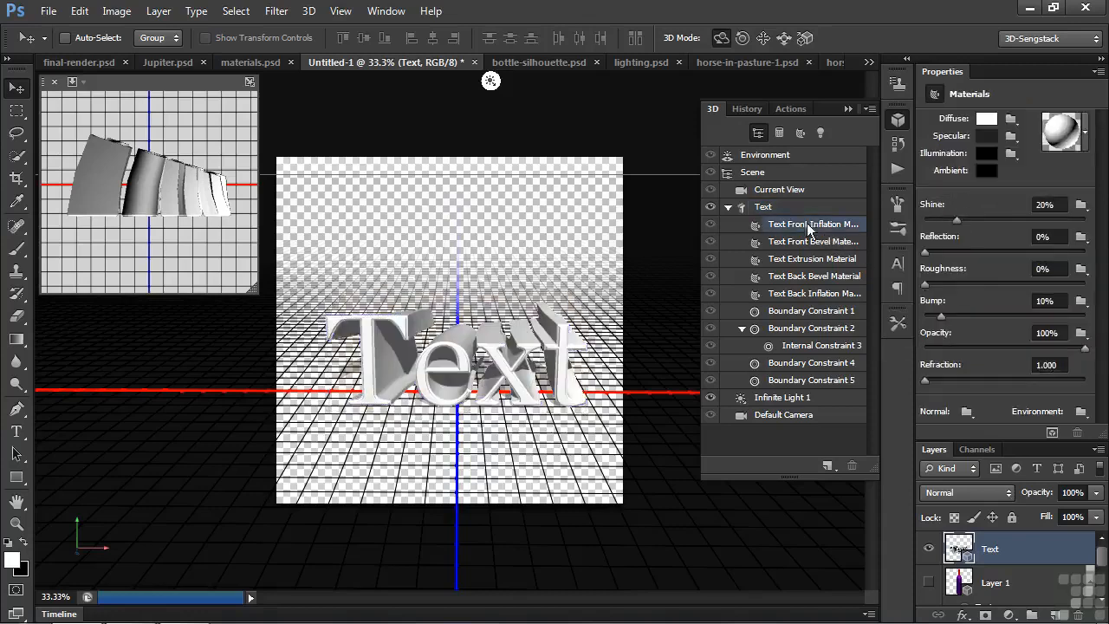
left_click(1085, 135)
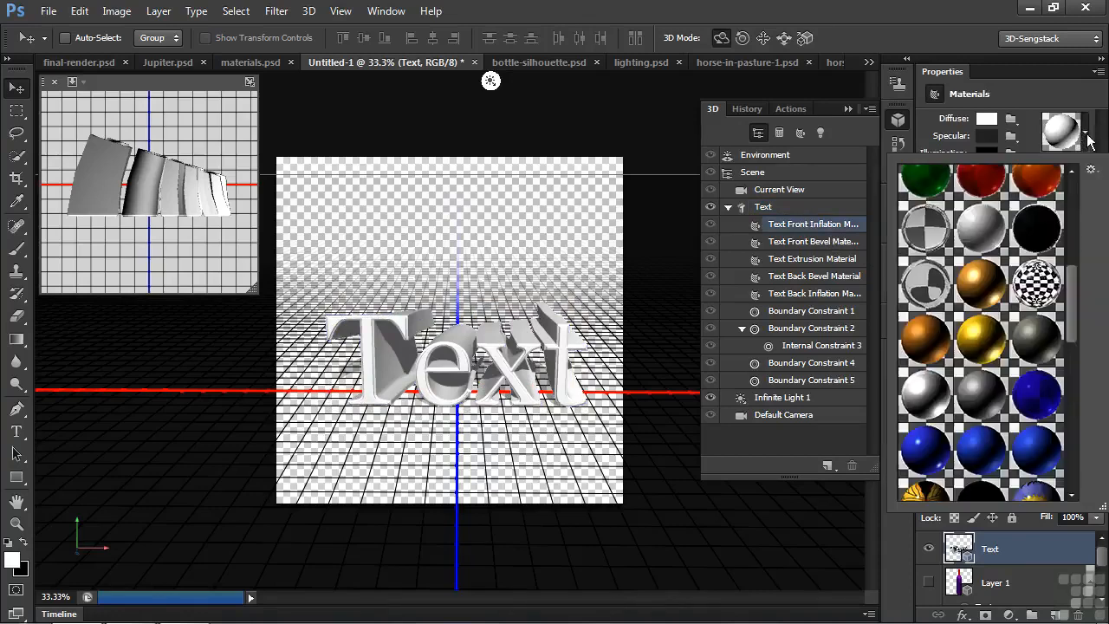
left_click(982, 337)
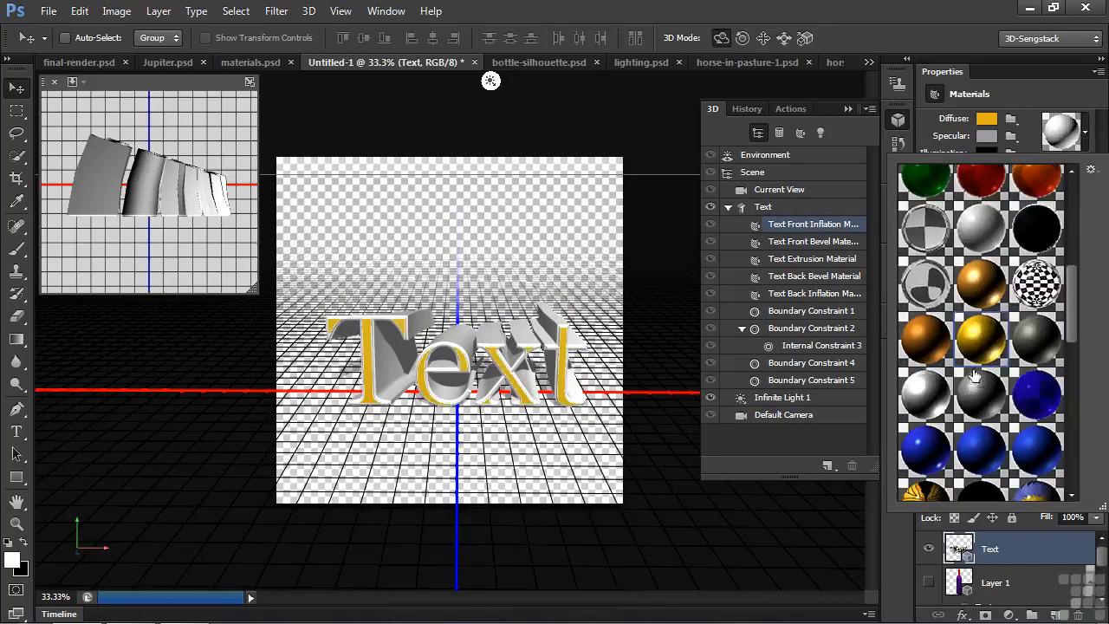
- Apply the orange metallic material preset to the text's front bevel material
left_click(790, 243)
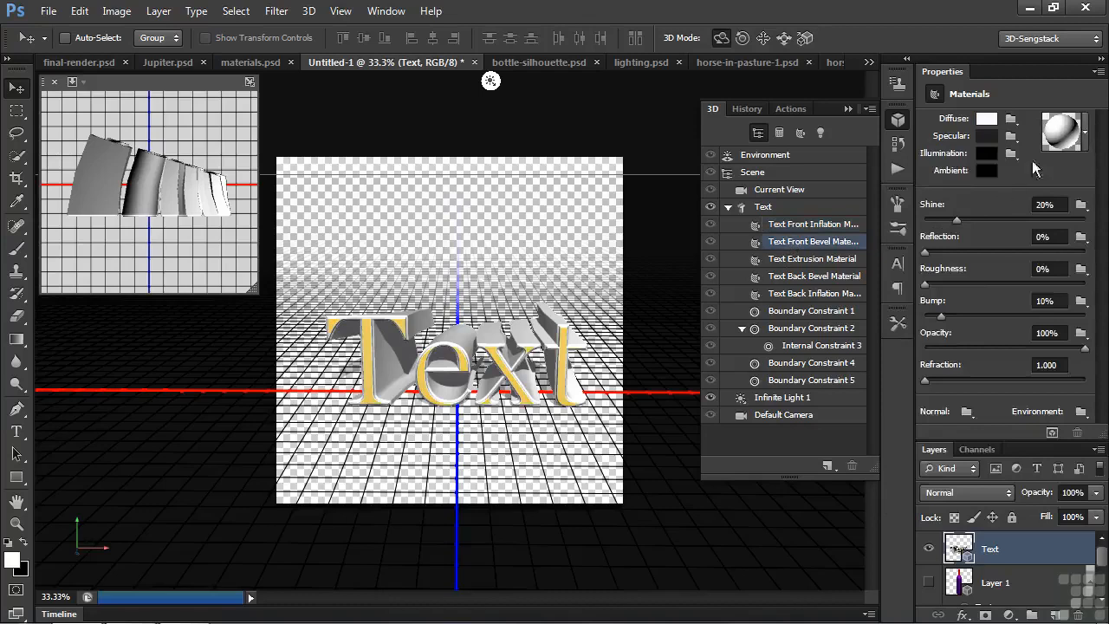
left_click(1085, 135)
left_click(925, 337)
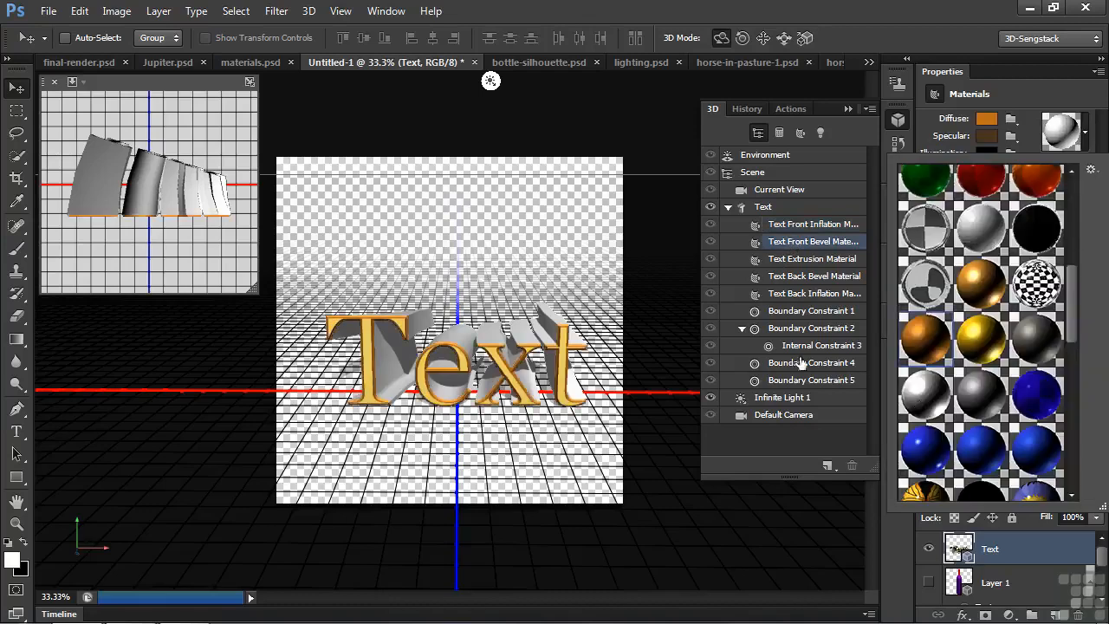
- Apply a glossy blue material preset to the Text Extrusion Material and select the whole text mesh
left_click(811, 260)
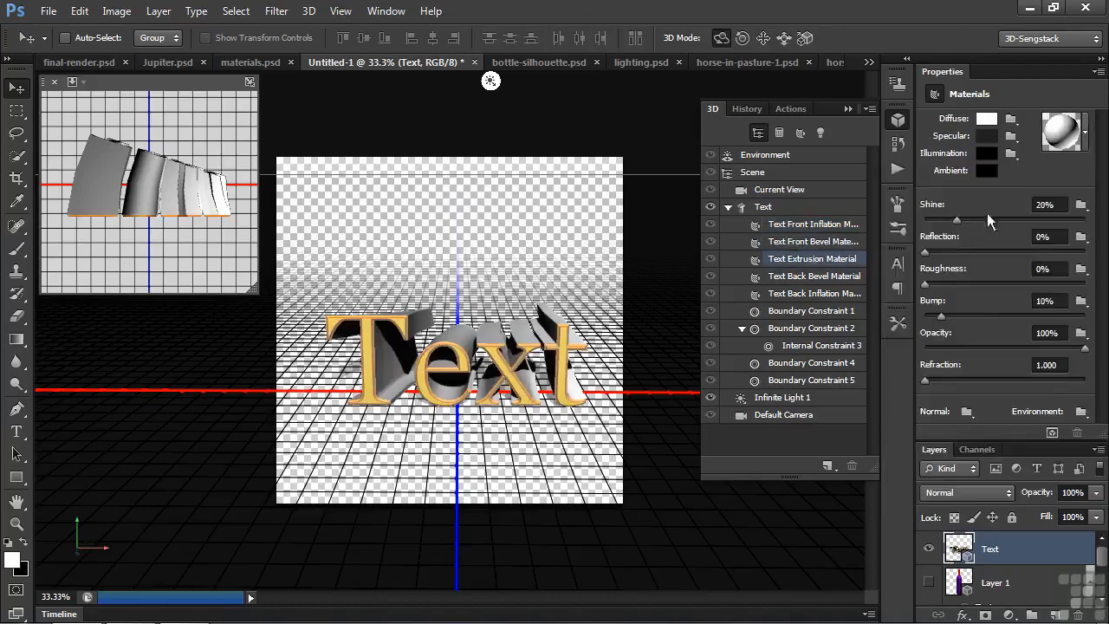
left_click(1085, 135)
left_click(982, 449)
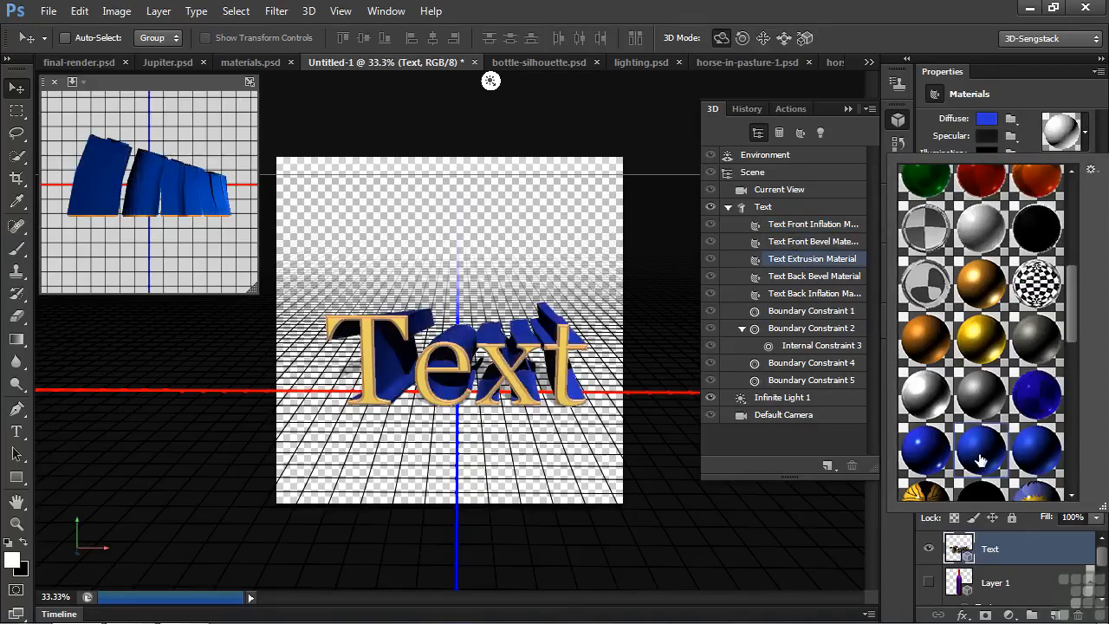
left_click(487, 407)
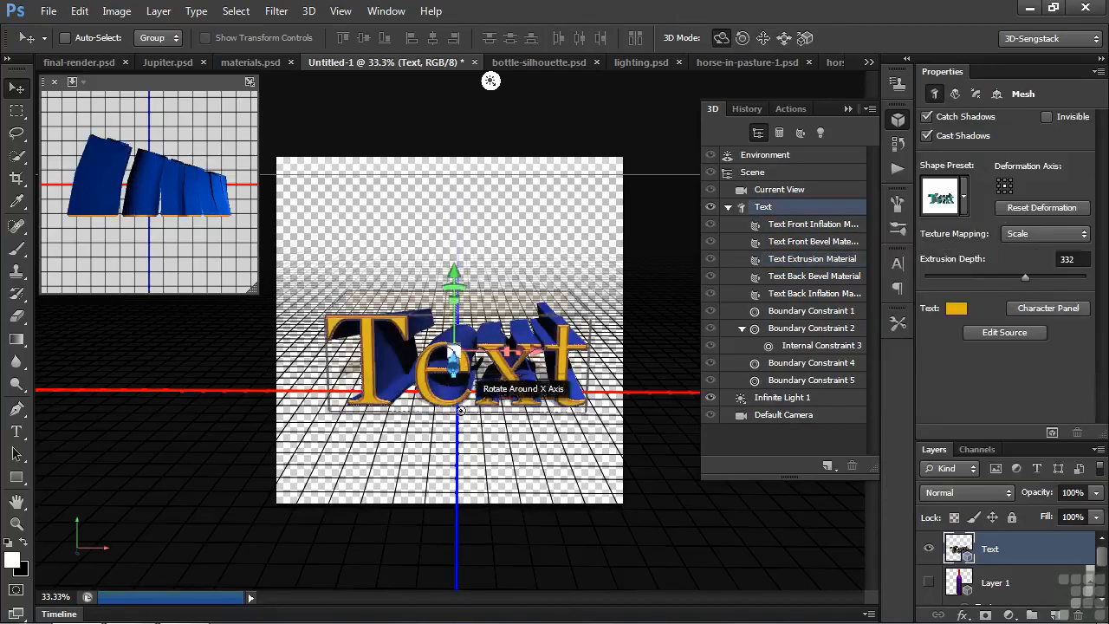
mouse_move(488, 416)
left_mouse_down()
mouse_move(478, 381)
mouse_move(470, 416)
left_mouse_up()
- Create a 3D Extrusion from the bottle silhouette layer in bottle-silhouette.psd
left_click(532, 63)
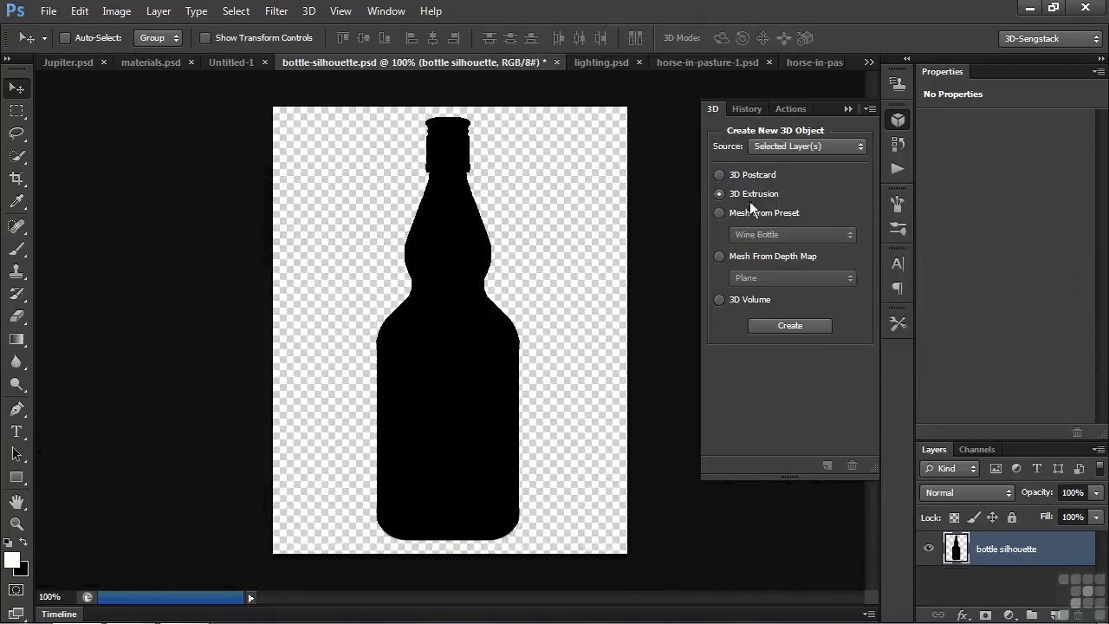
left_click(789, 326)
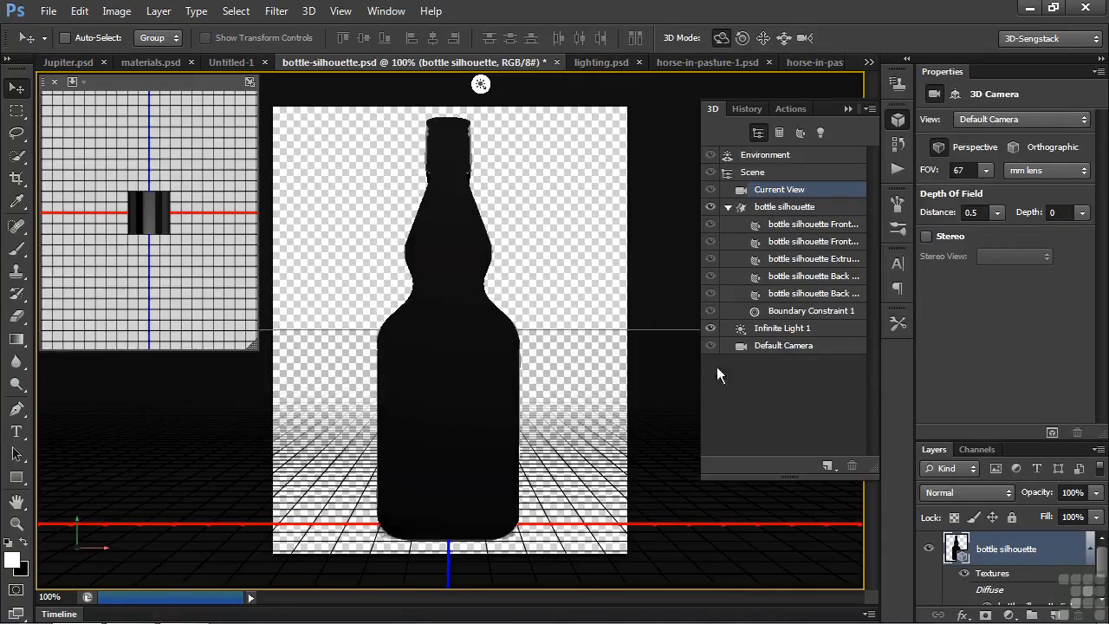
- Bend the bottle silhouette mesh to a horizontal angle of 360° so the flat extrusion wraps into a round bottle
left_click(799, 207)
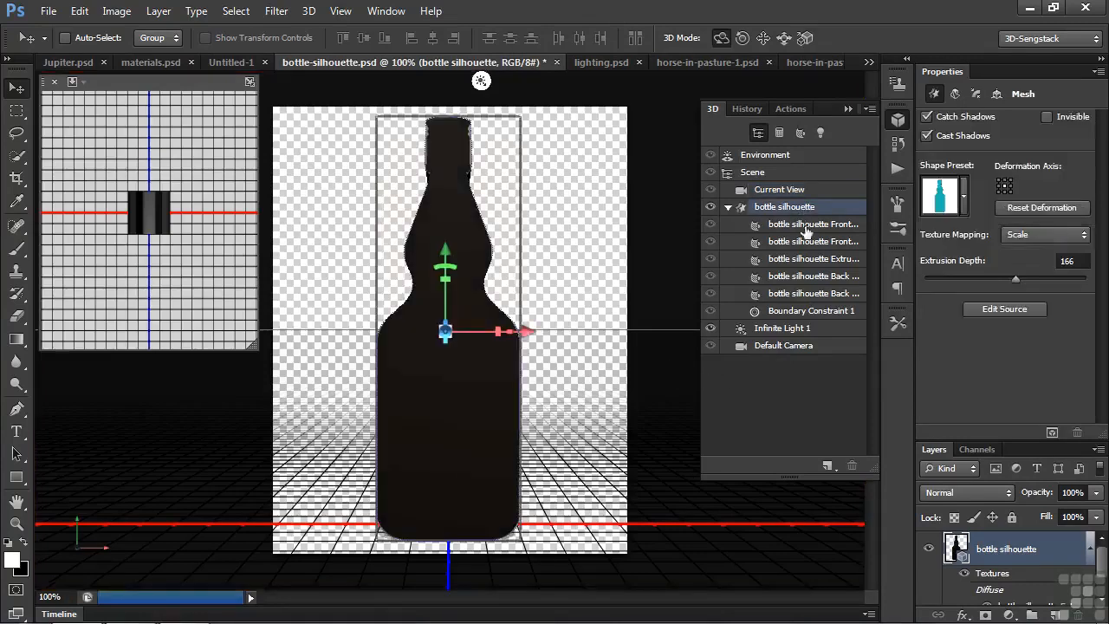
left_click(955, 93)
left_click_drag(1004, 375, 1105, 384)
mouse_move(602, 193)
left_mouse_down()
mouse_move(601, 302)
mouse_move(595, 201)
left_mouse_up()
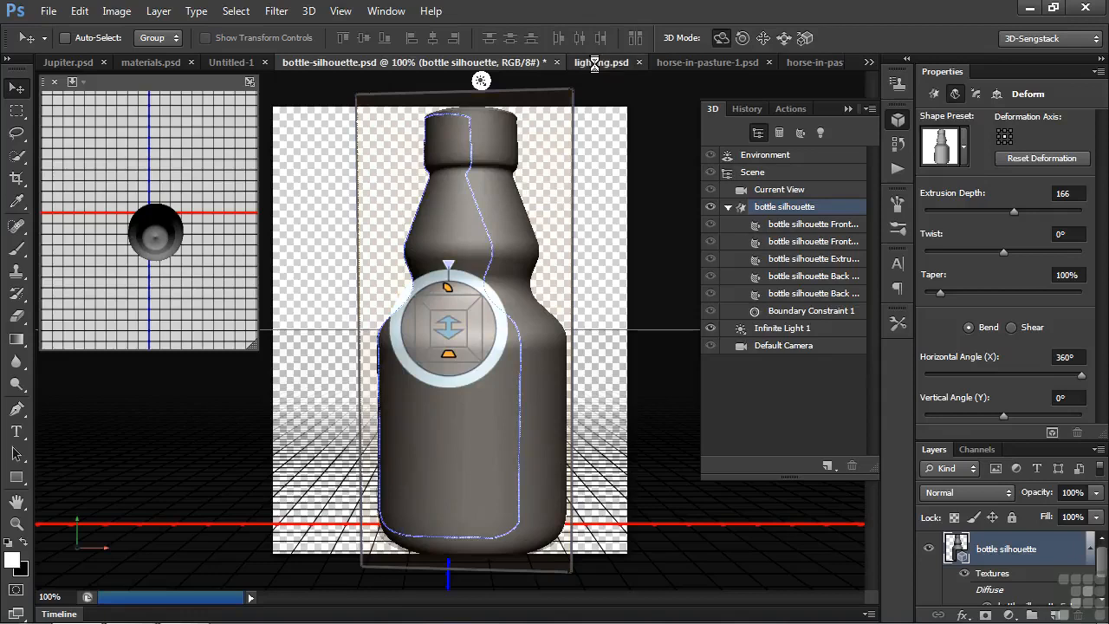
- In lighting.psd, tilt the 3D scene slightly and apply a light preset with orange and purple infinite lights
left_click(594, 65)
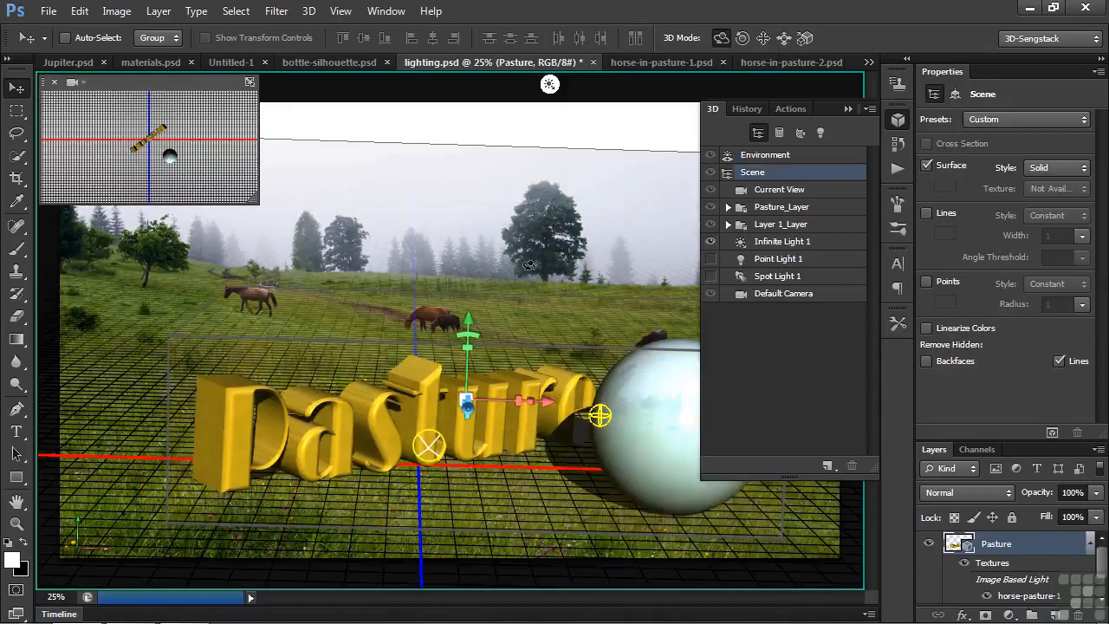
mouse_move(527, 265)
left_mouse_down()
mouse_move(525, 296)
mouse_move(527, 275)
left_mouse_up()
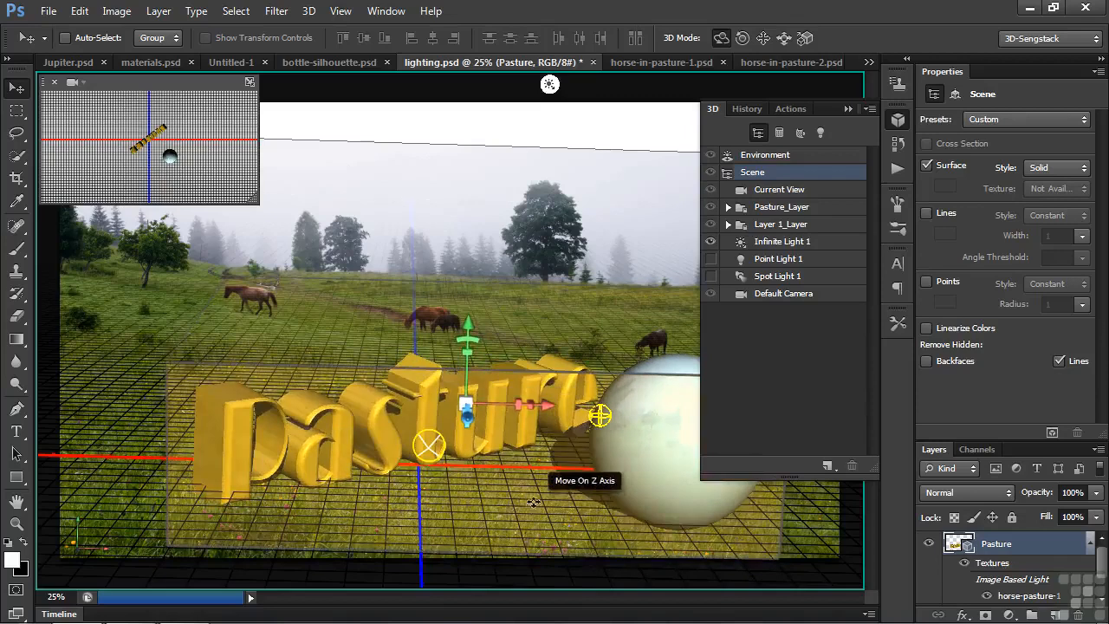
left_click(799, 241)
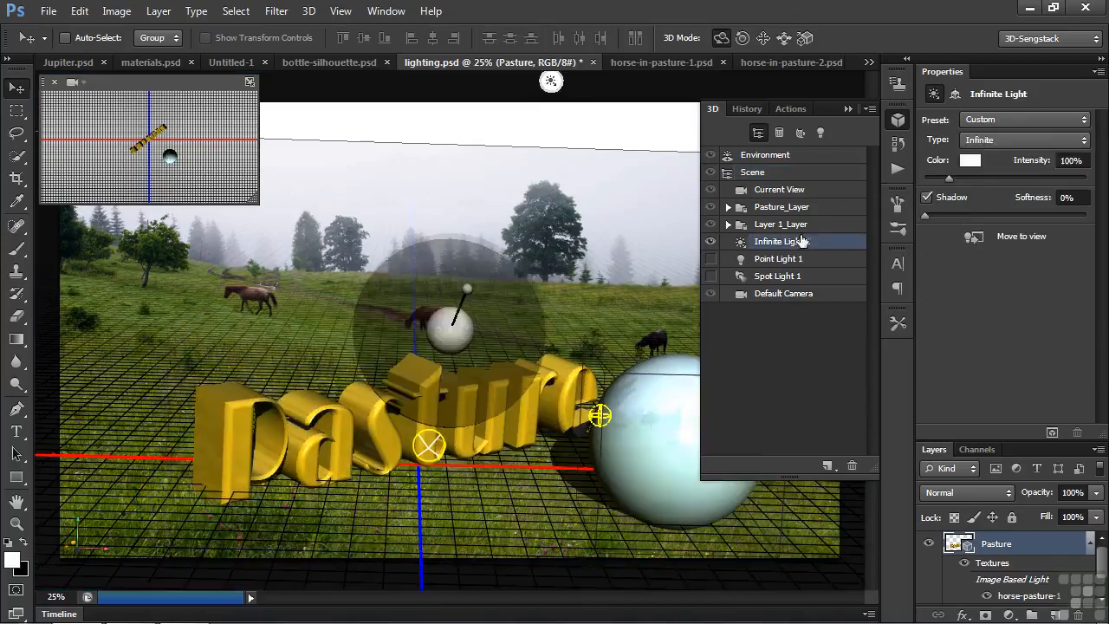
left_click(1083, 121)
left_click(971, 179)
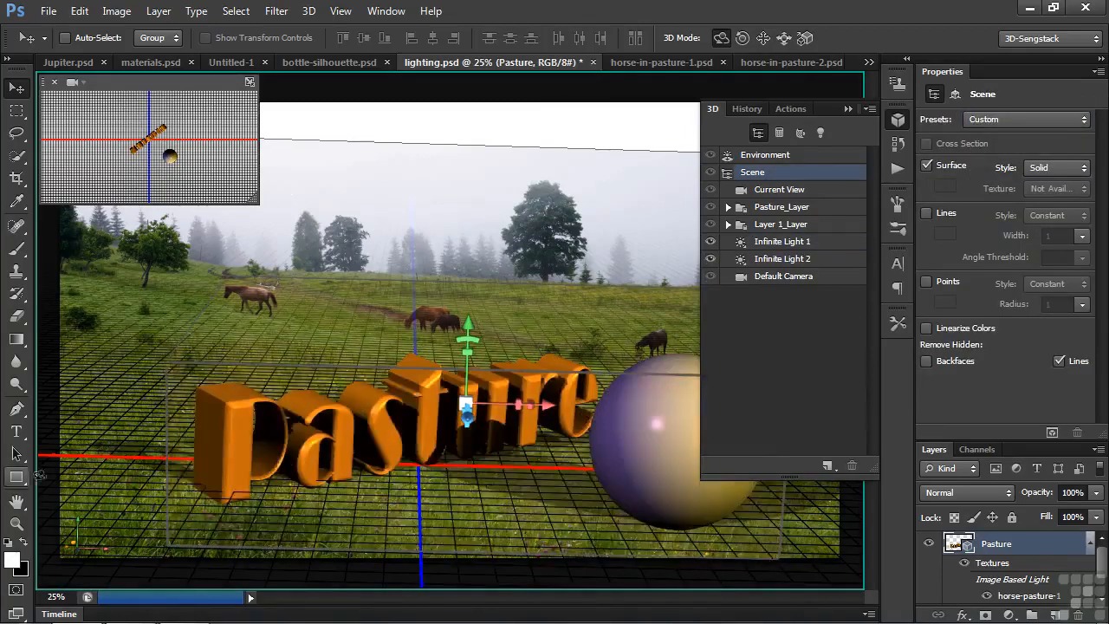
- In horse-in-pasture-1.psd, select the large horse's mesh and rotate it within the pasture
left_click(657, 66)
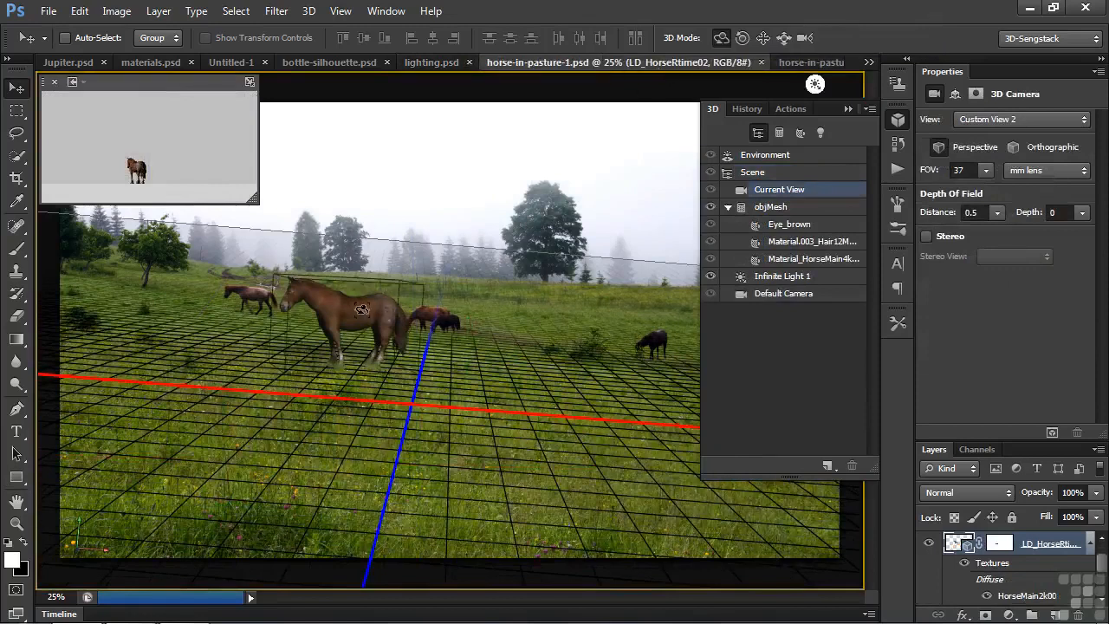
left_click(361, 309)
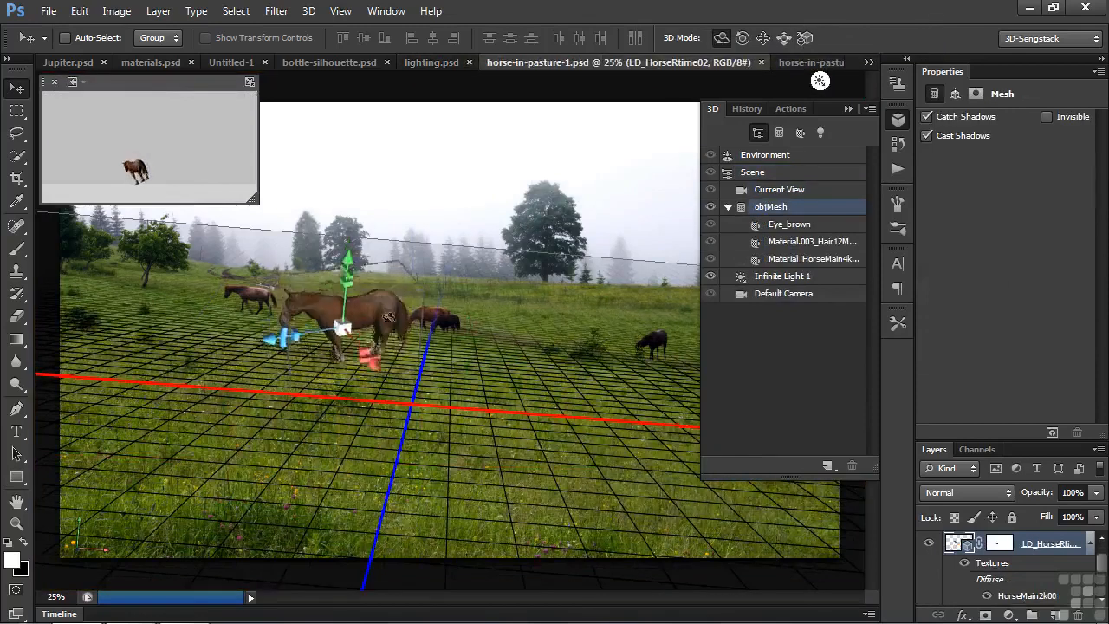
left_click_drag(446, 267, 404, 260)
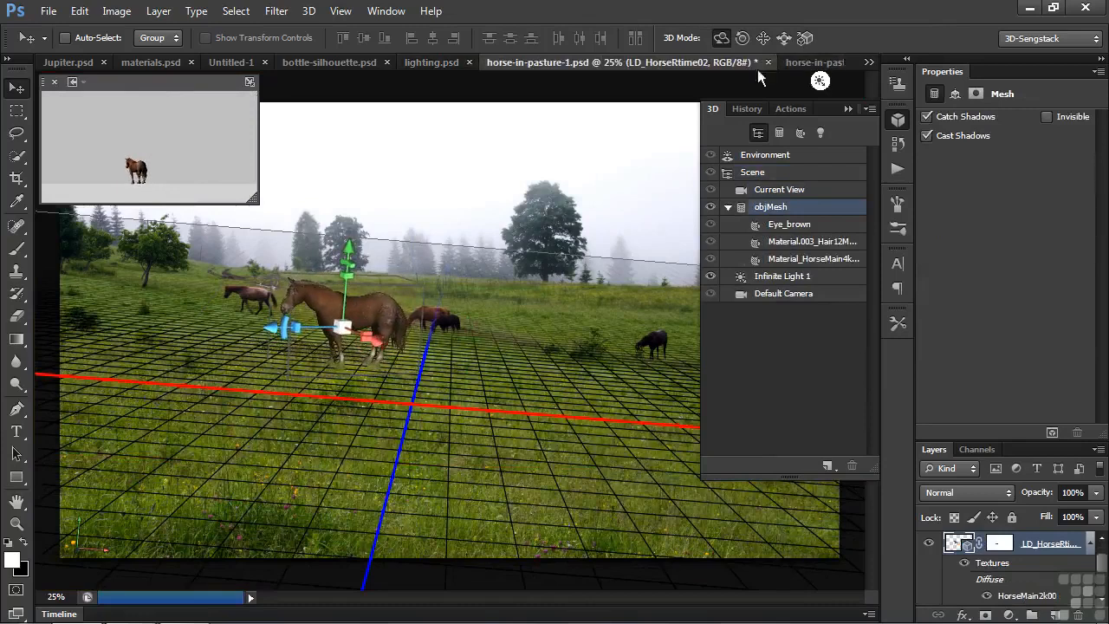
- View horse-in-pasture-2.psd with the horse mesh deselected and activate the Rectangular Marquee tool
left_click(810, 63)
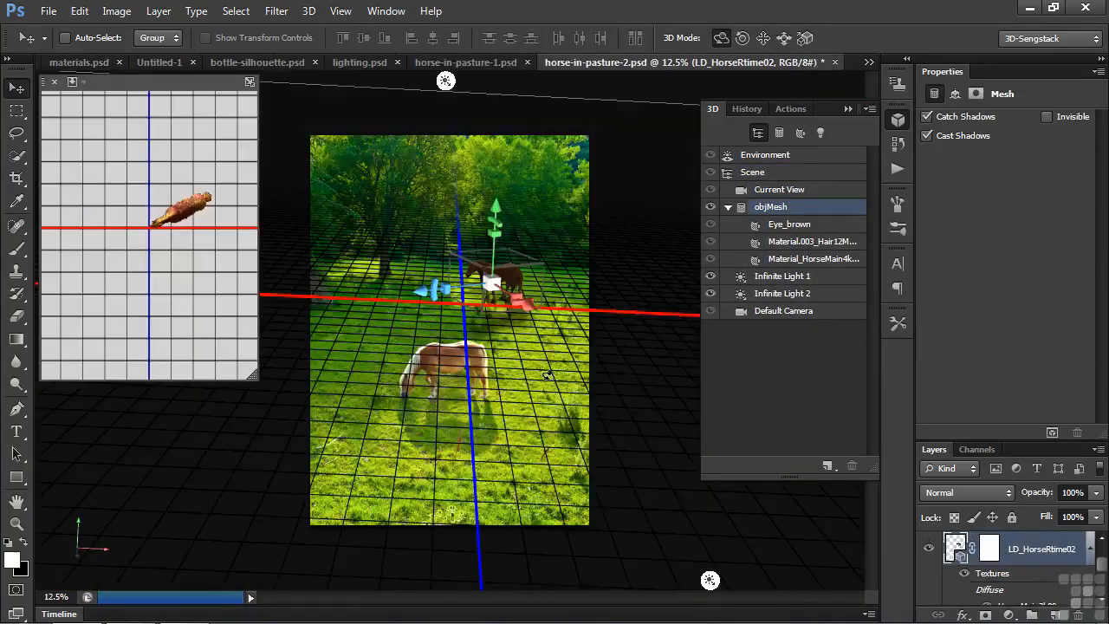
left_click(635, 420)
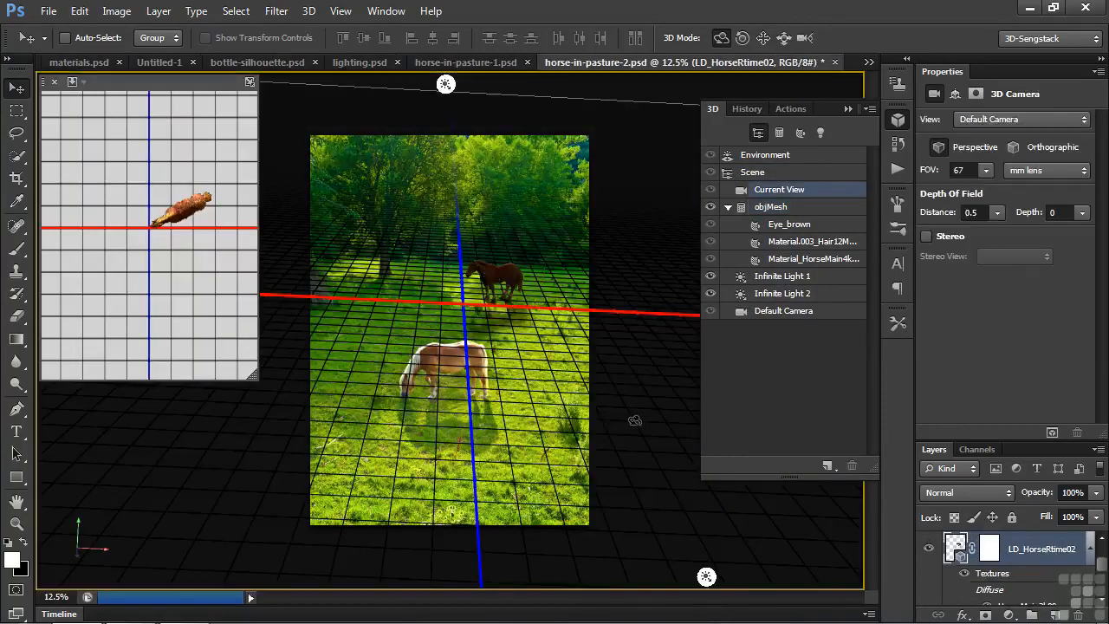
left_click(16, 111)
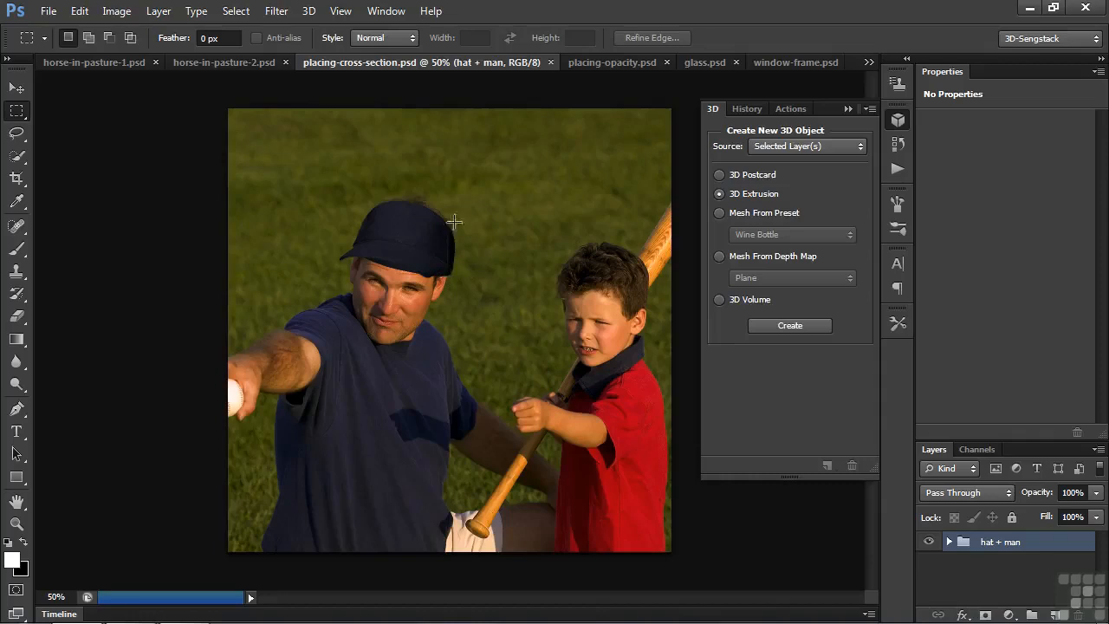
- In placing-opacity.psd, orbit the current camera view to look up into the split Earth globe
left_click(593, 62)
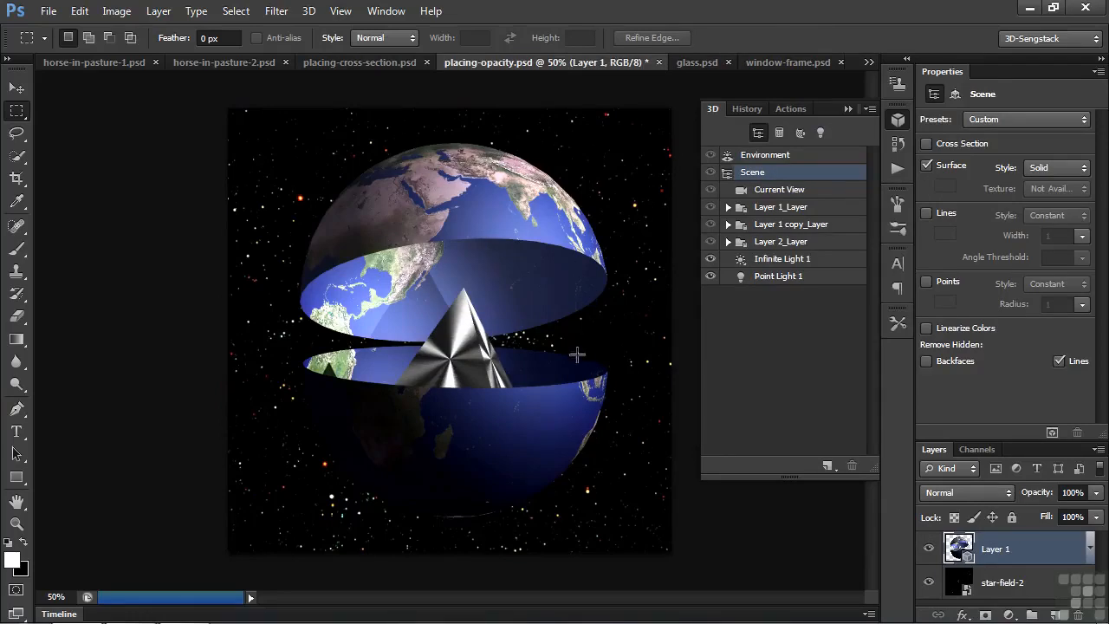
left_click(769, 191)
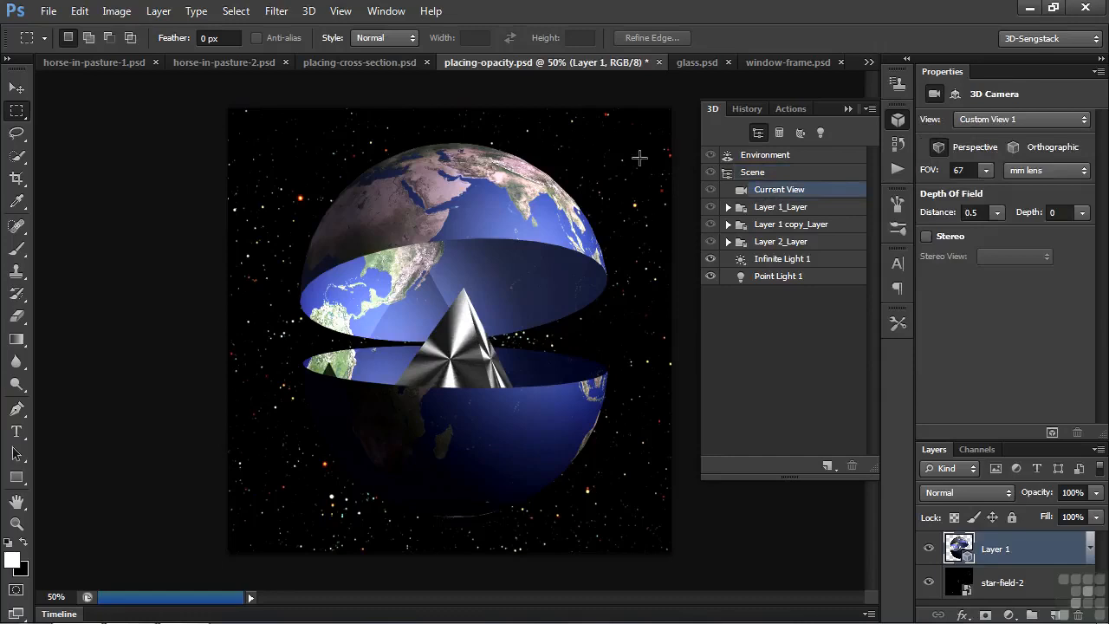
left_click(17, 87)
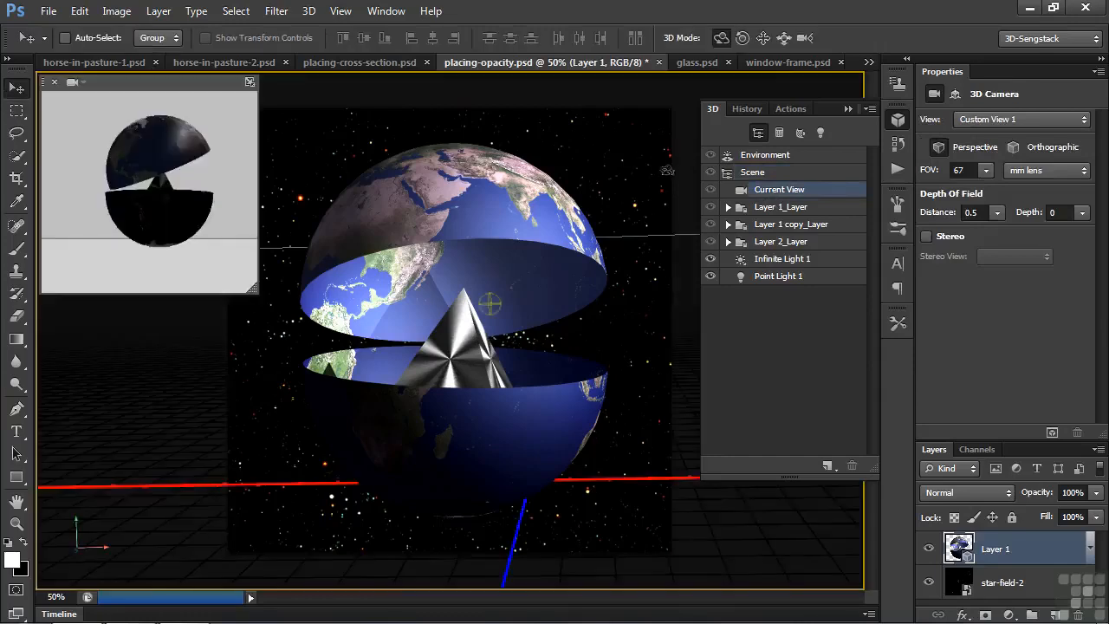
left_click_drag(638, 188, 650, 128)
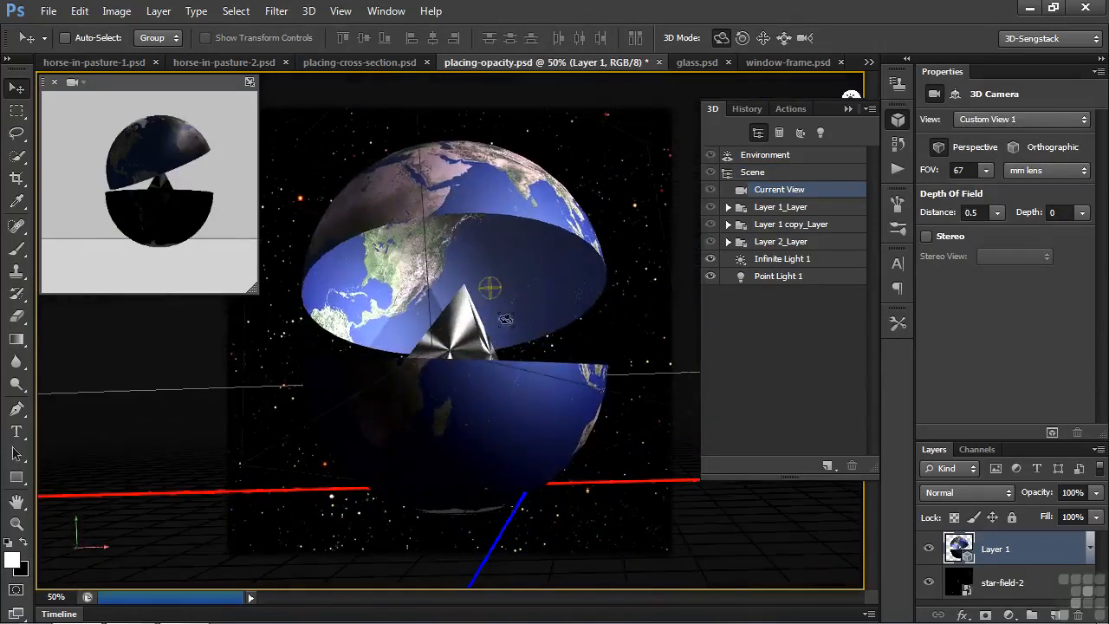
- View glass.psd and window-frame.psd, and orbit the camera around the shuttle in space-shuttle.psd
left_click(703, 64)
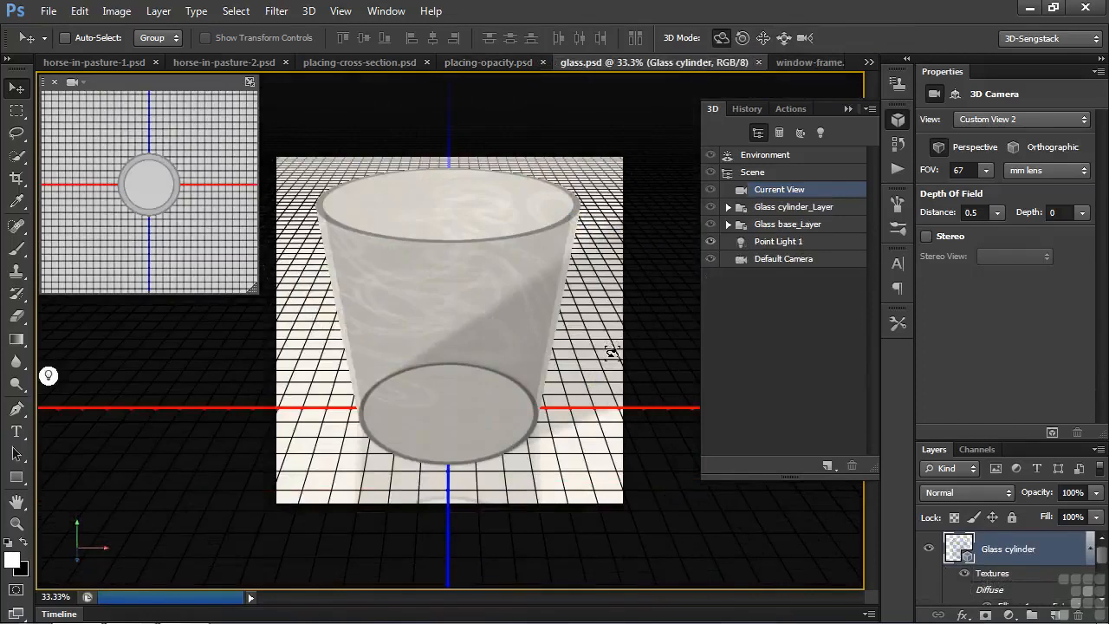
left_click(790, 64)
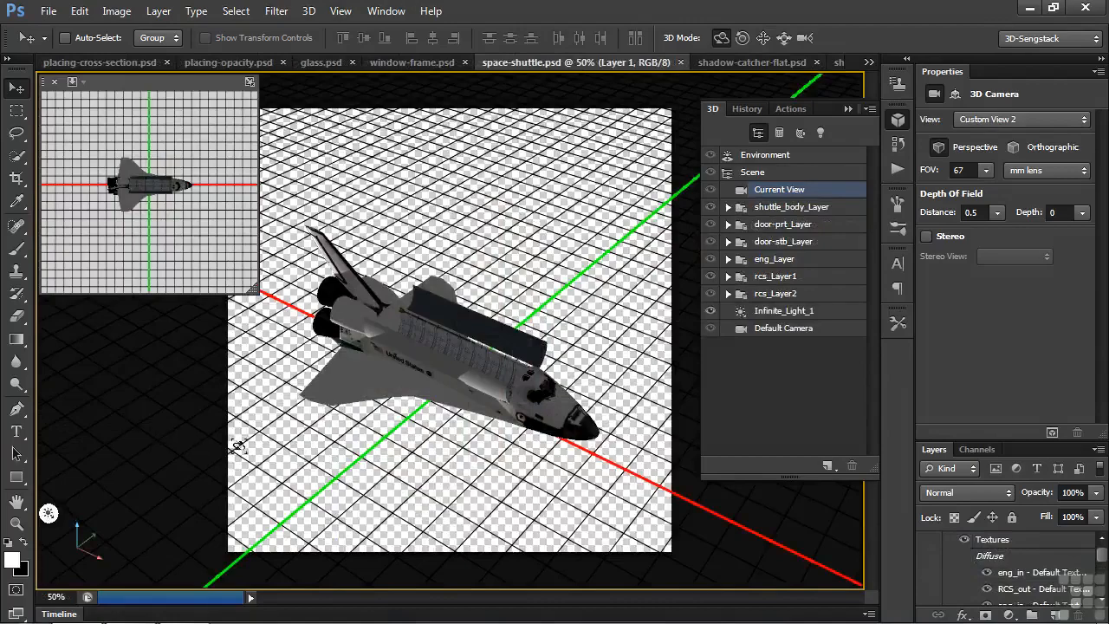
mouse_move(249, 471)
left_mouse_down()
mouse_move(218, 425)
mouse_move(269, 458)
mouse_move(249, 470)
left_mouse_up()
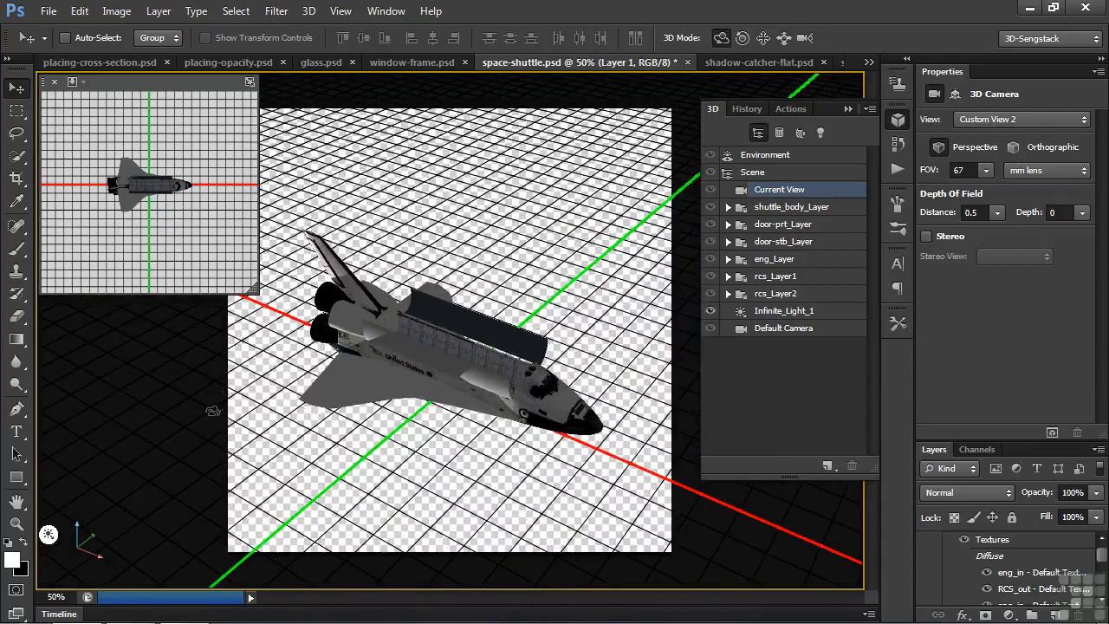
left_click_drag(211, 417, 206, 408)
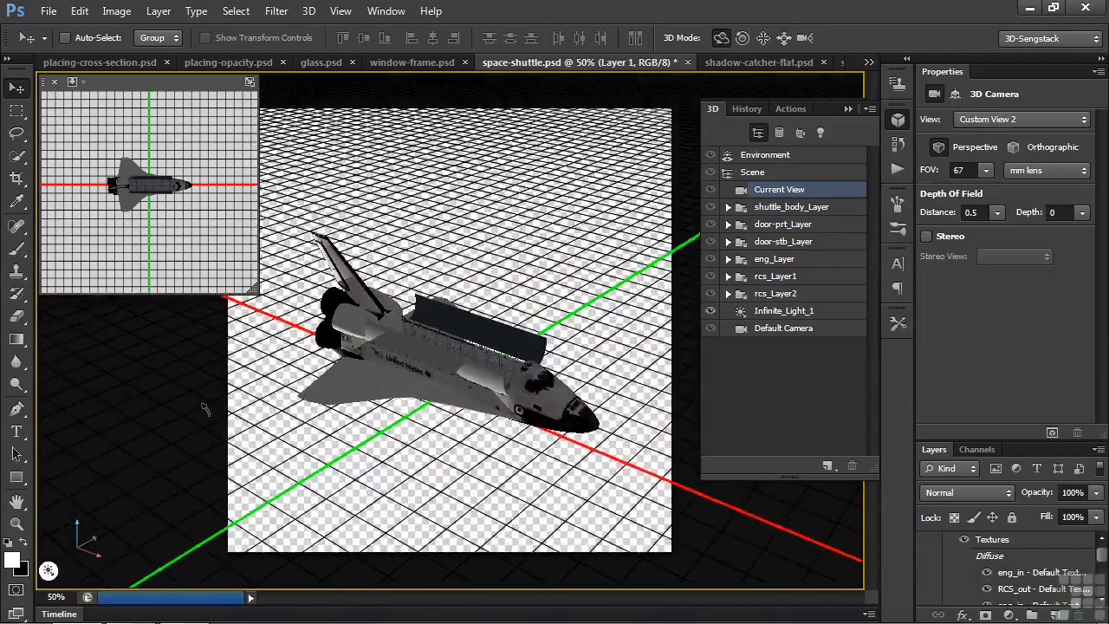
- In shadow-catcher-curved.psd, select the blue sphere and reposition it above the glass bowls
key("ctrl+Tab")
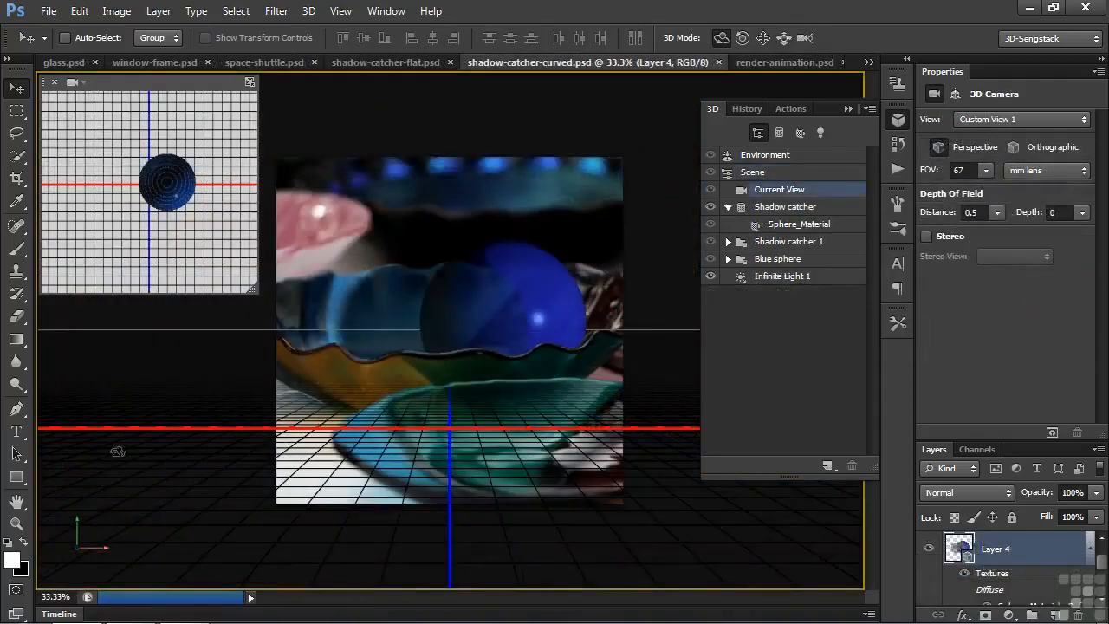
left_click(548, 282)
left_click_drag(546, 281, 537, 323)
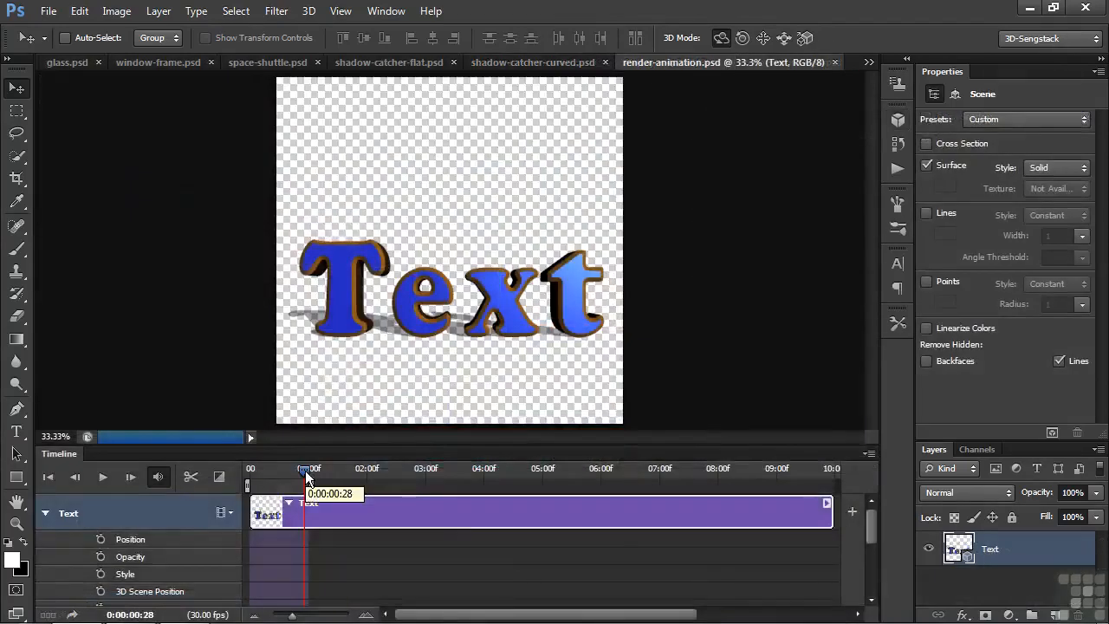
- Scrub the timelines of render-animation.psd and globe-rotation.psd to preview their 3D animations
left_click_drag(305, 471, 254, 475)
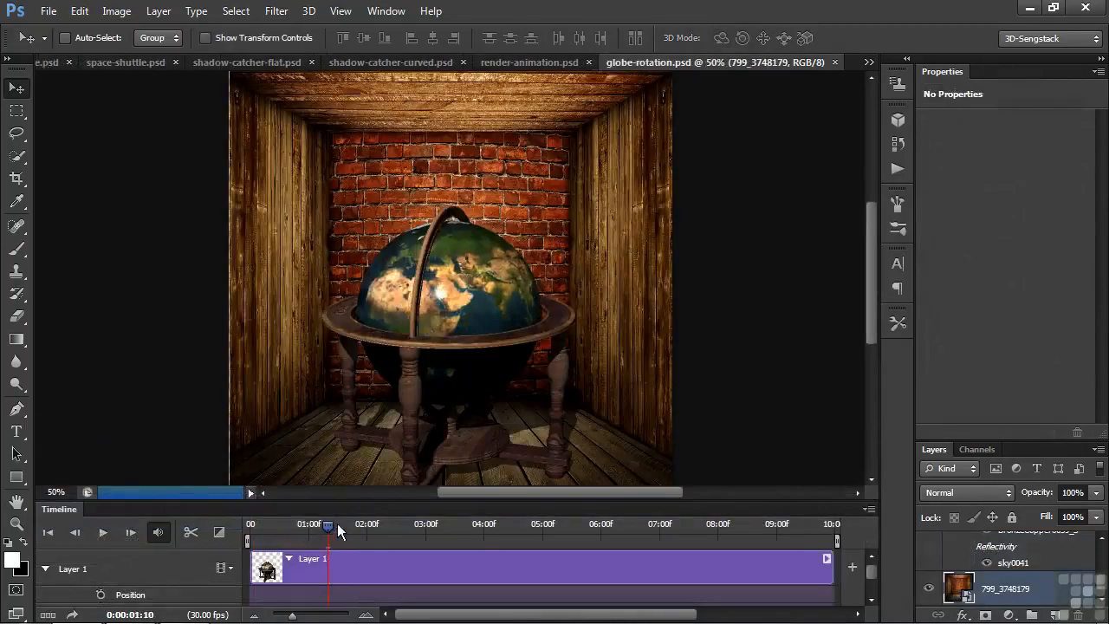
mouse_move(337, 527)
left_mouse_down()
mouse_move(251, 531)
mouse_move(420, 522)
mouse_move(261, 533)
mouse_move(327, 542)
left_mouse_up()
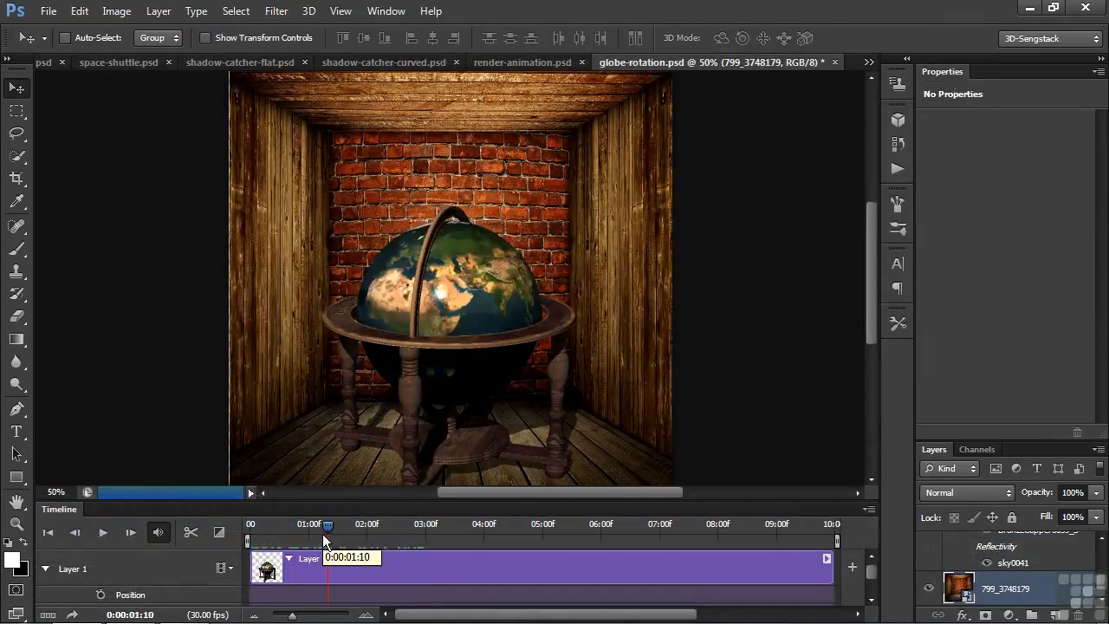